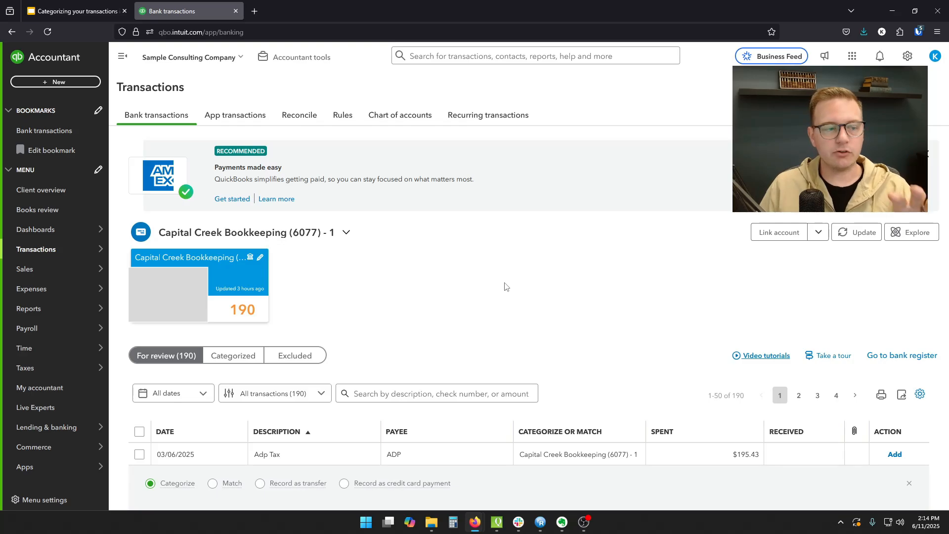
- Filter the bank transactions for review to show only Money out
scroll(505, 286, down, 15)
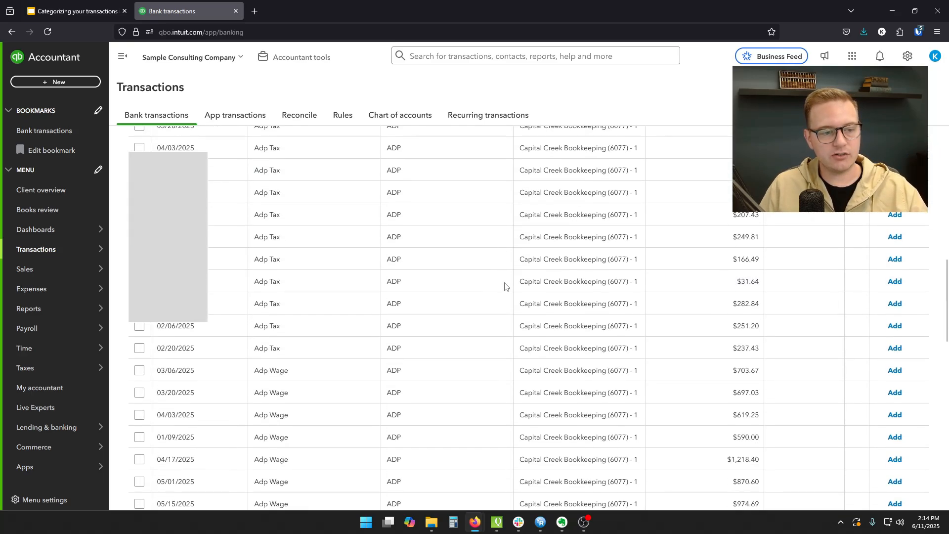
scroll(505, 286, up, 15)
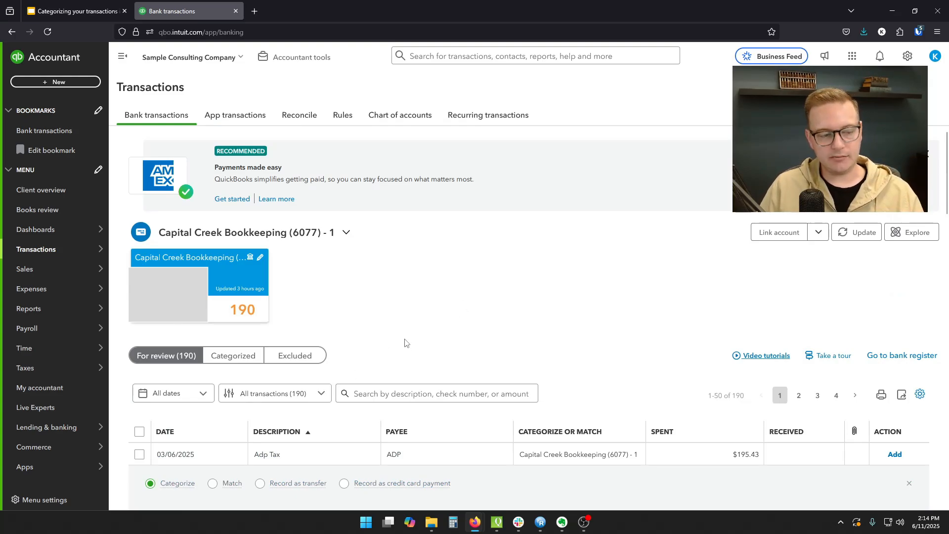
click(321, 394)
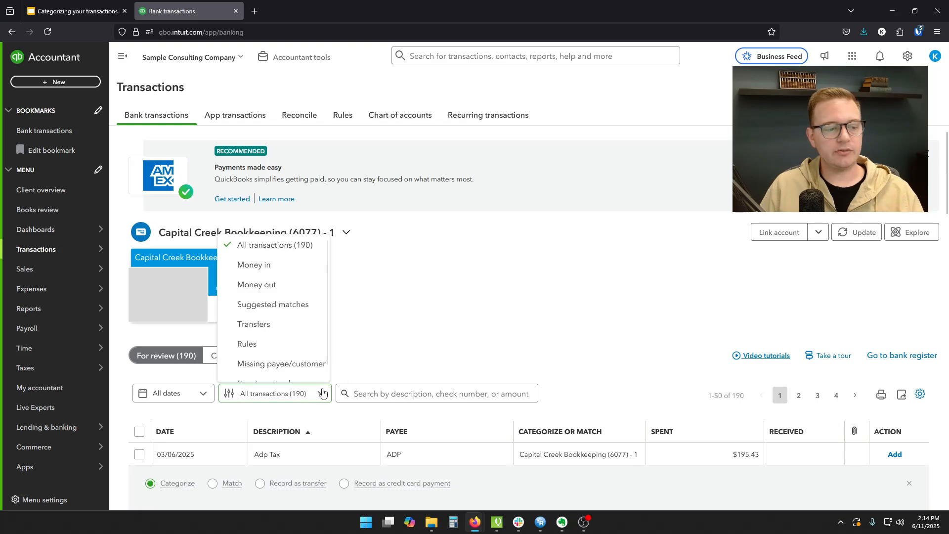
click(271, 289)
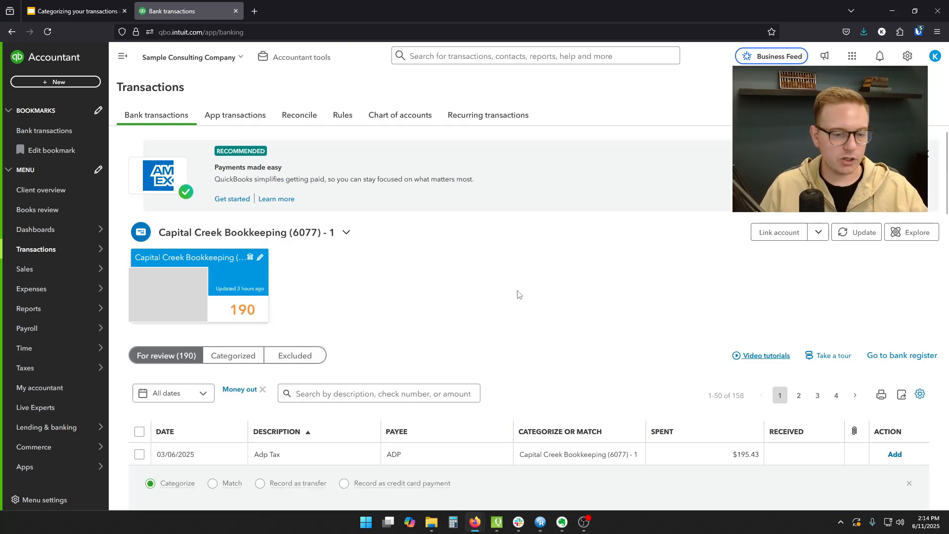
- Sort the money-out transactions by date, and re-sort them by description in ascending order
scroll(518, 295, down, 5)
scroll(447, 270, up, 2)
click(227, 188)
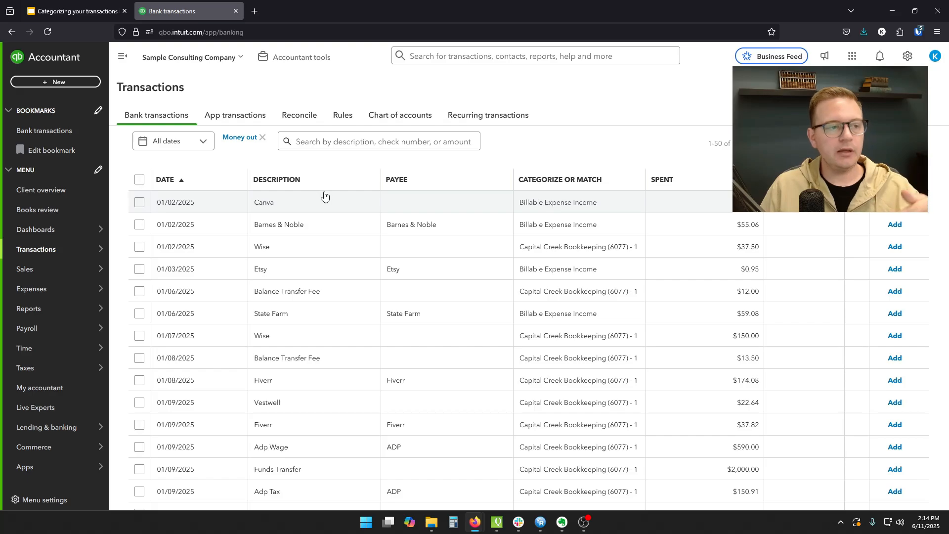
click(336, 184)
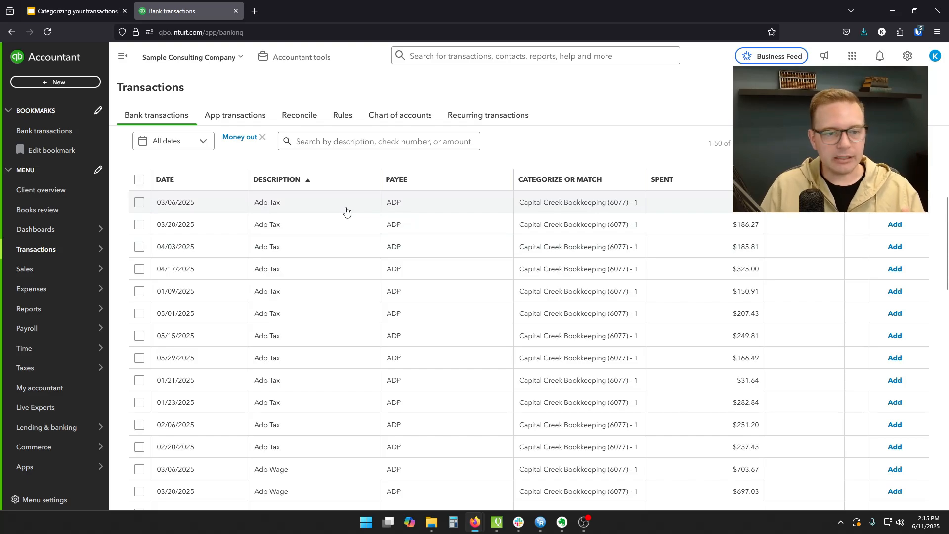
scroll(348, 222, down, 5)
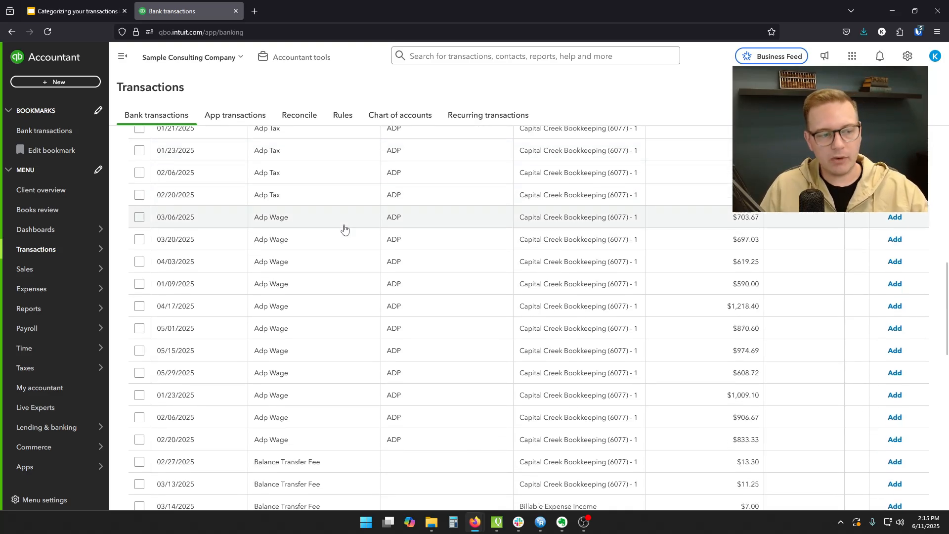
scroll(344, 228, down, 5)
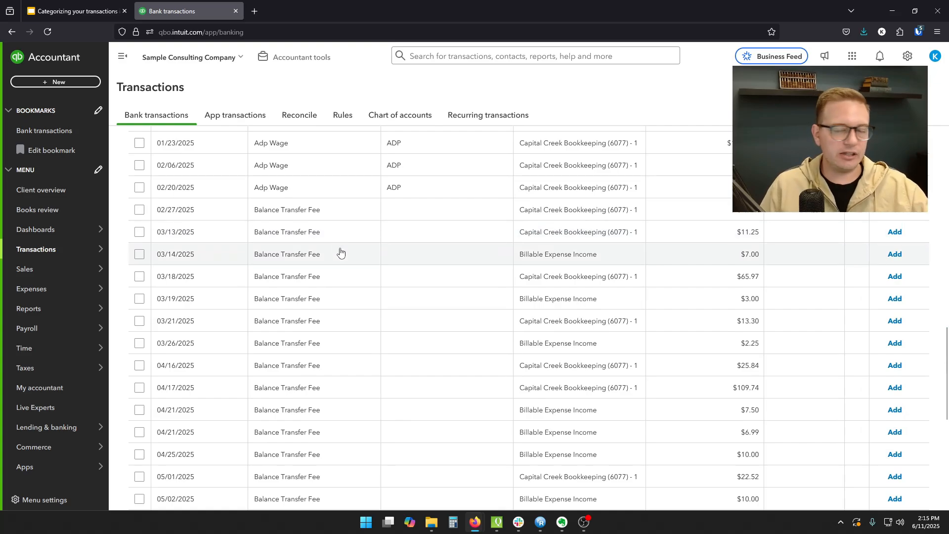
scroll(341, 253, up, 10)
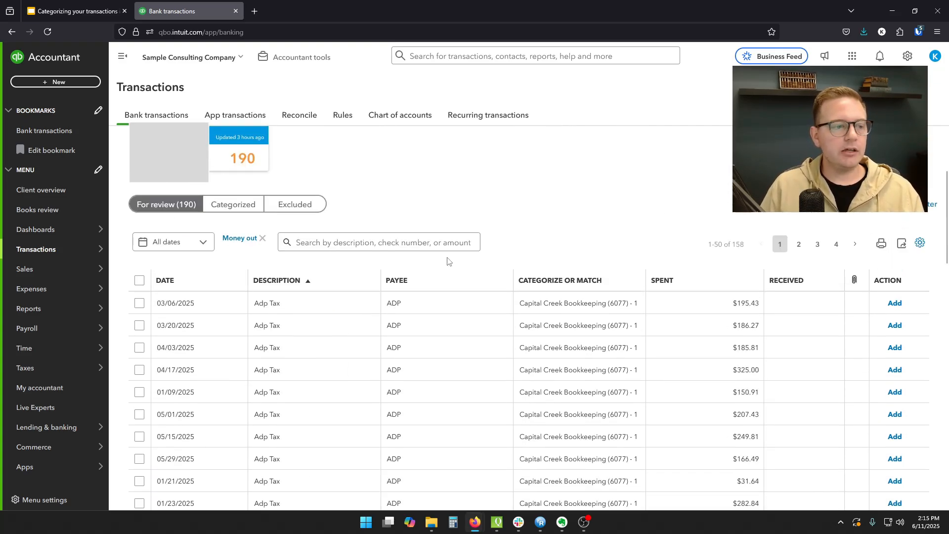
- Expand the 03/06/2025 Adp Tax transaction and review the accounts offered for it
click(325, 306)
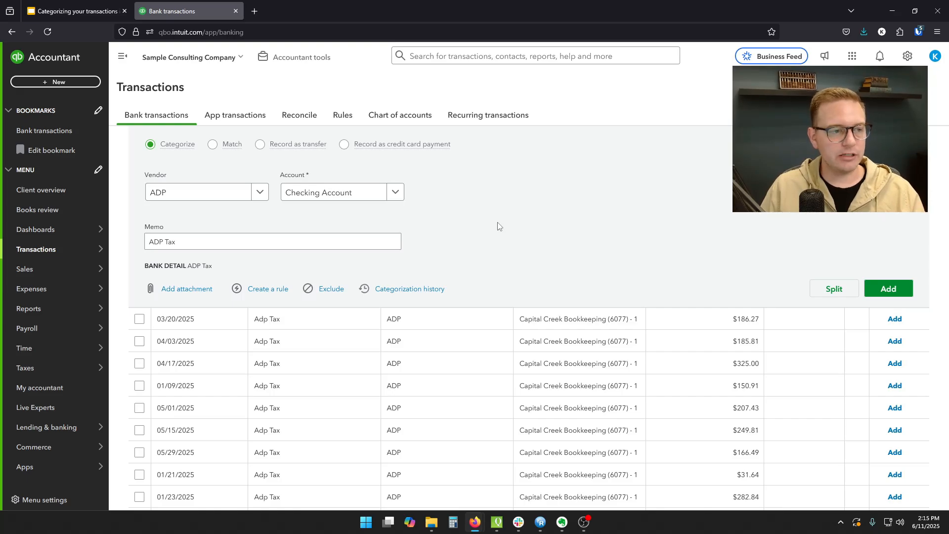
click(357, 195)
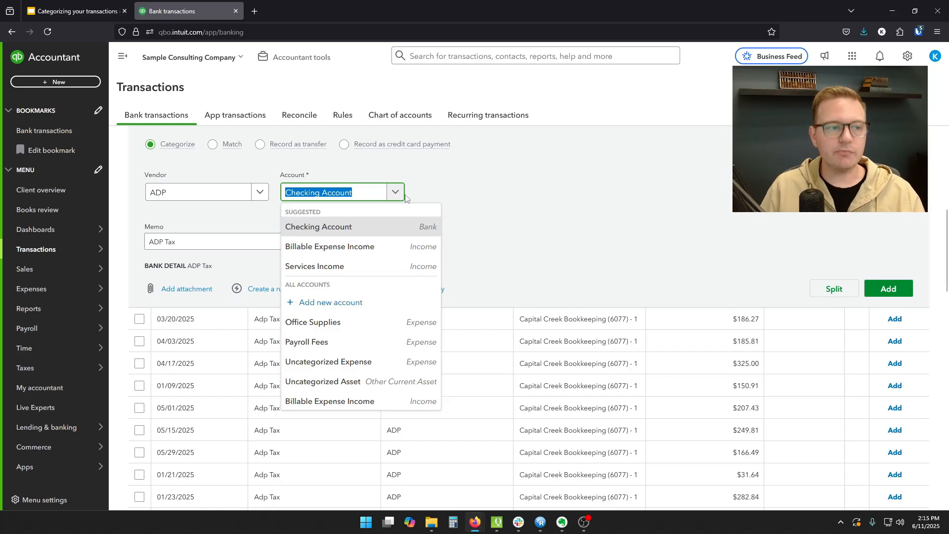
click(491, 211)
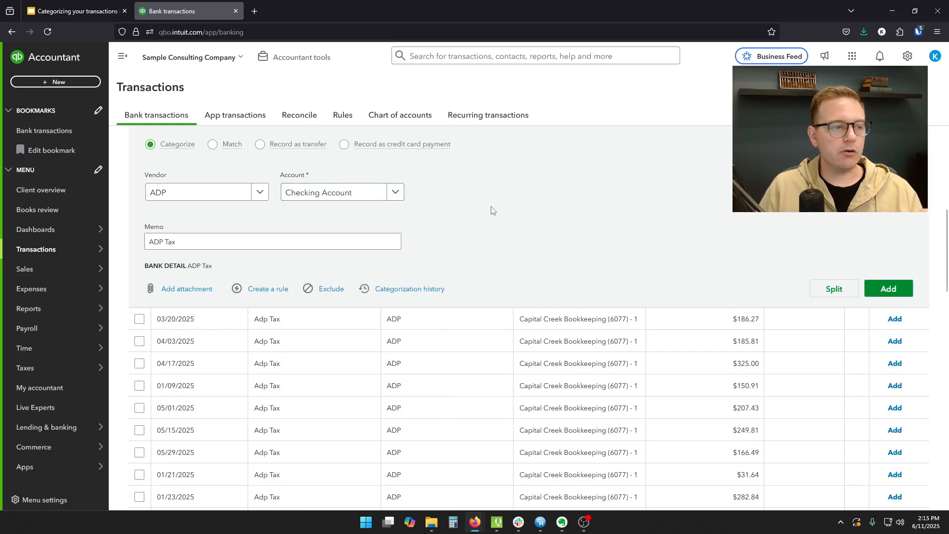
click(399, 200)
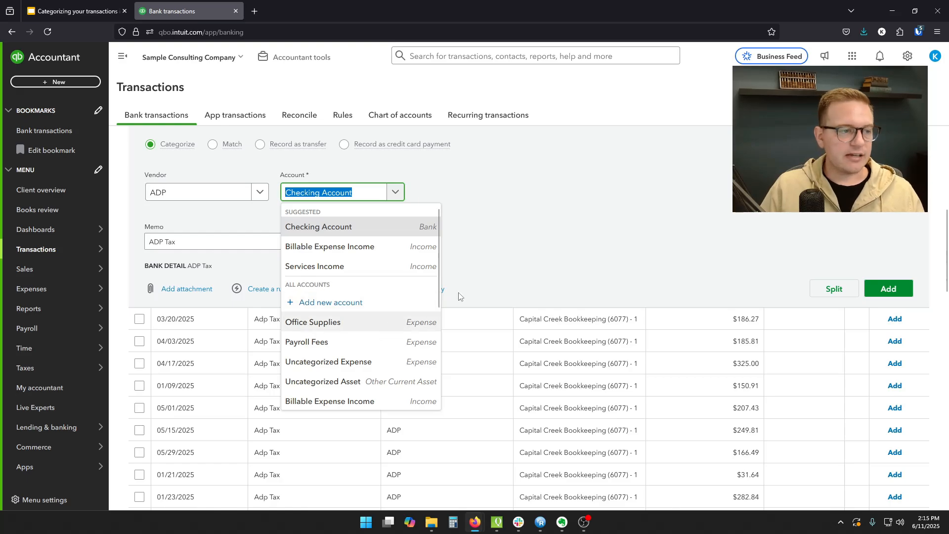
click(493, 256)
scroll(353, 299, up, 1)
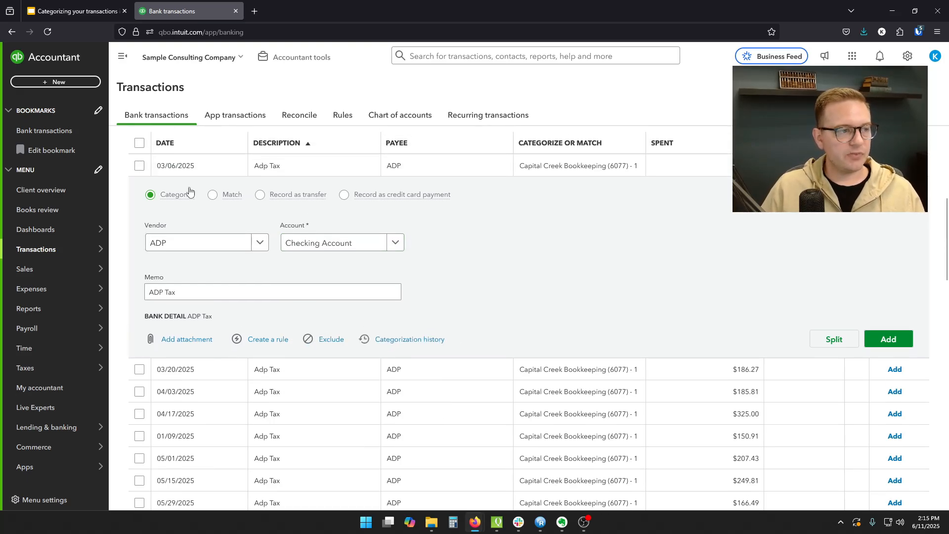
- Start a new account for the 03/06/2025 Adp Tax transaction, named Payroll Taxes with account type Expenses
click(366, 244)
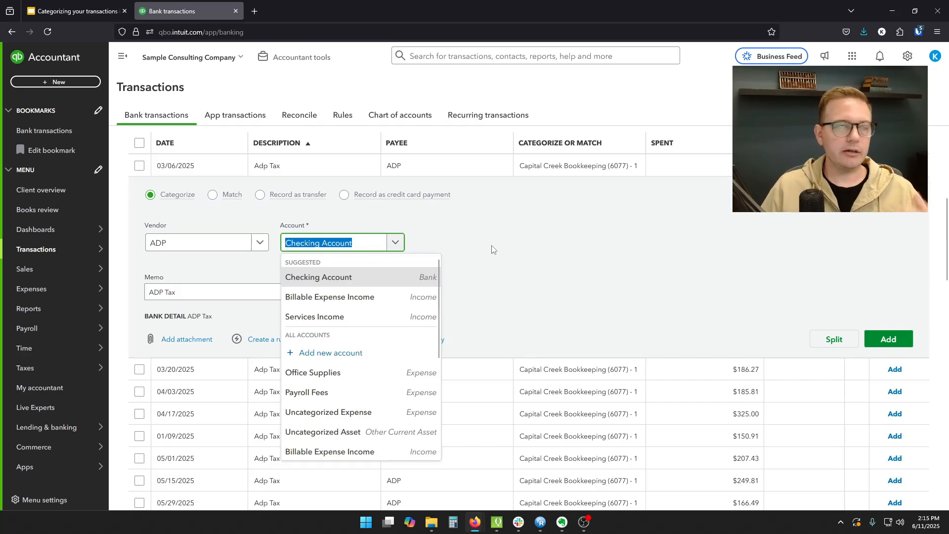
click(327, 353)
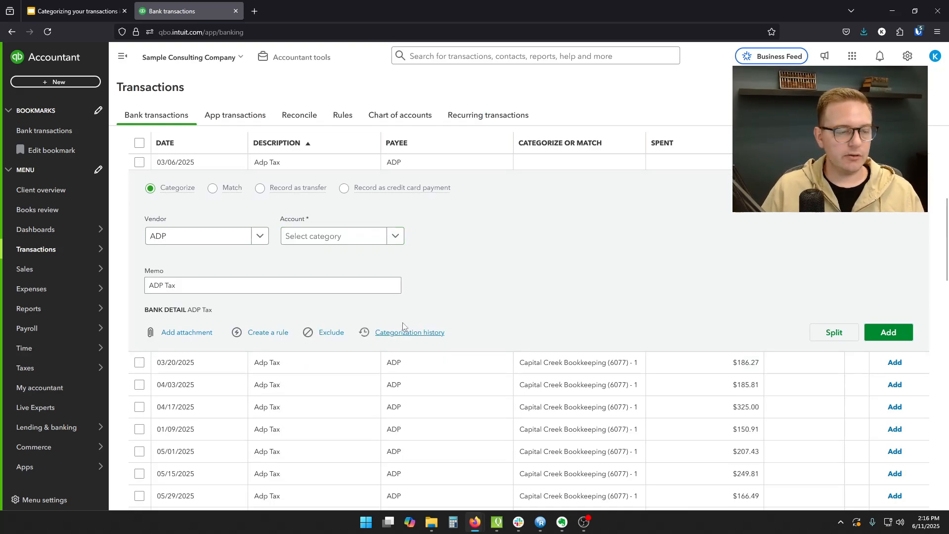
click(395, 237)
click(319, 348)
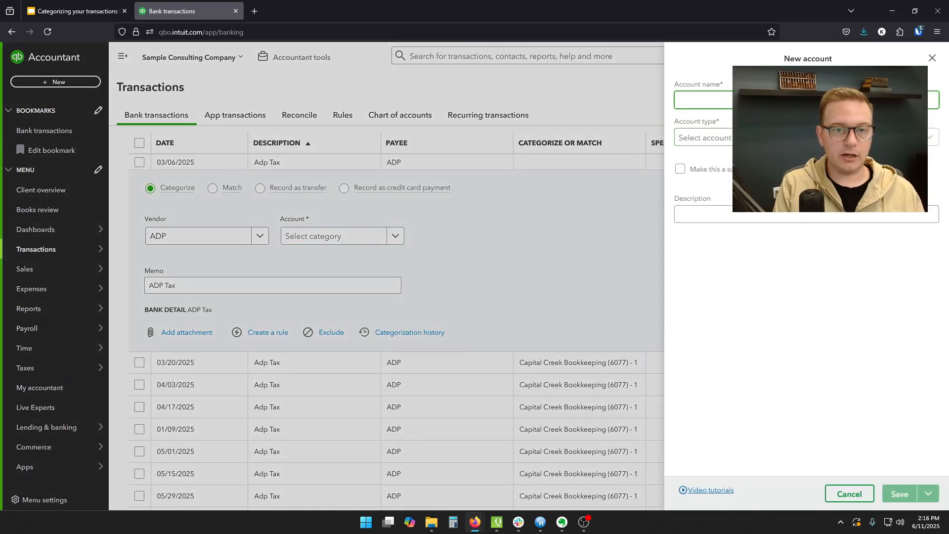
text(Payroll Taxes)
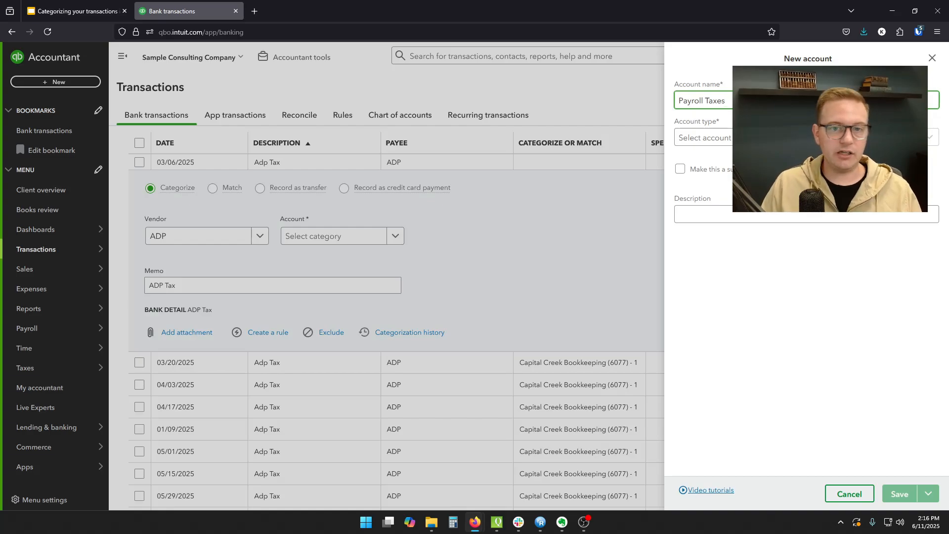
click(771, 137)
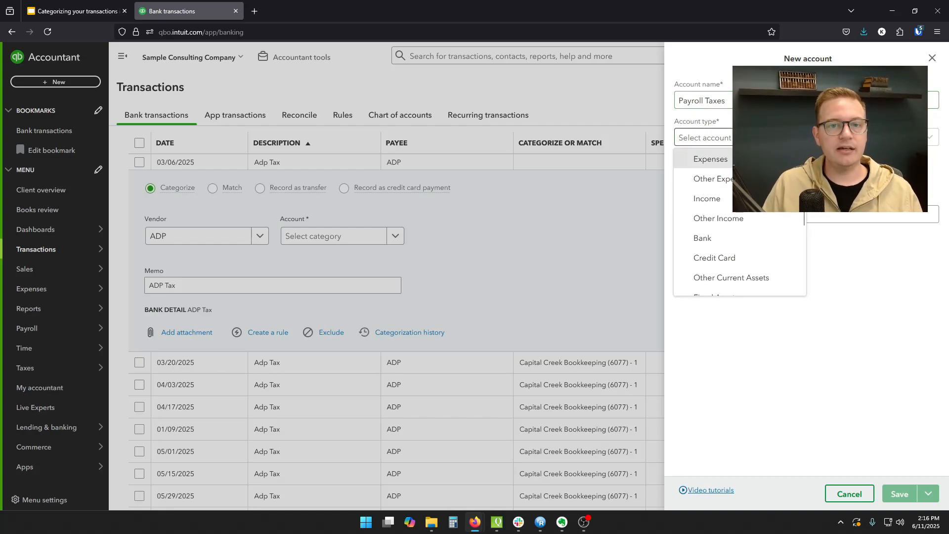
click(764, 158)
click(865, 138)
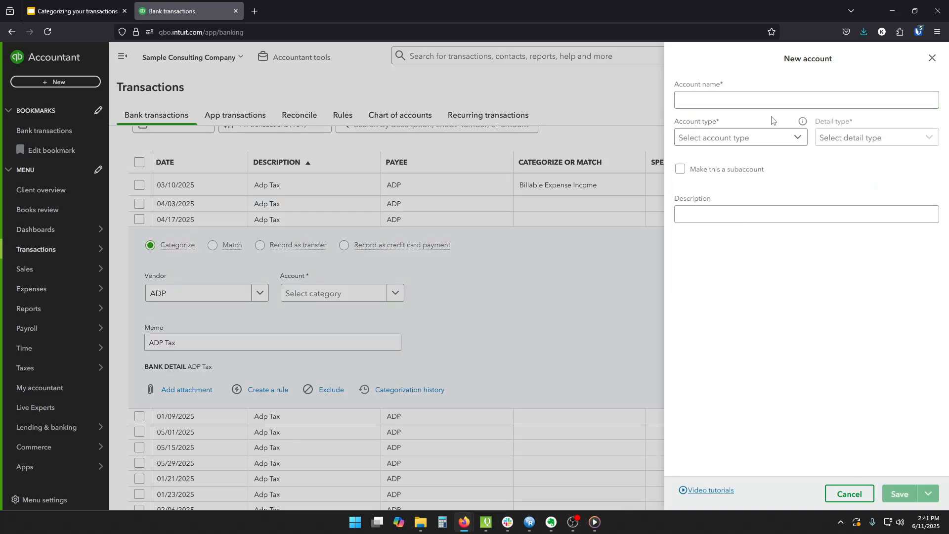
click(769, 104)
text(Pa)
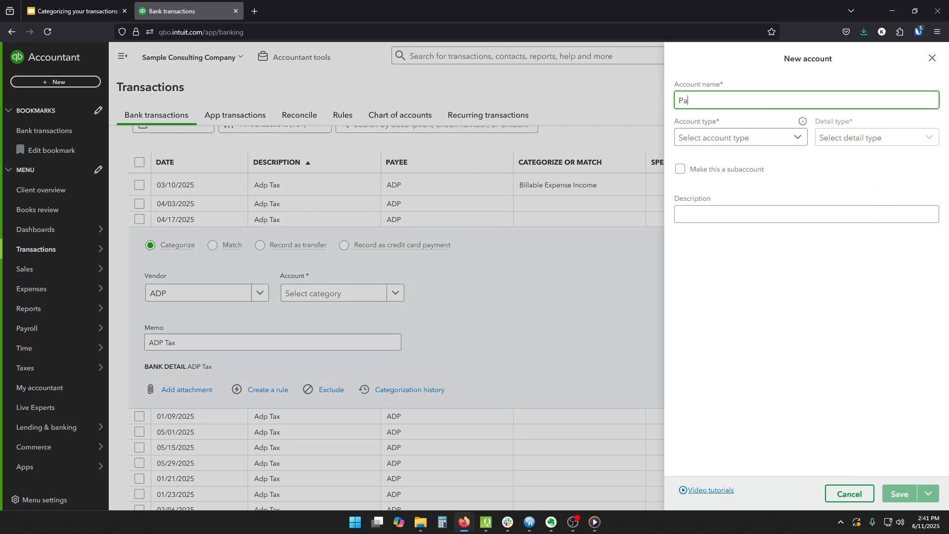
text(yroll Taxes.)
click(797, 141)
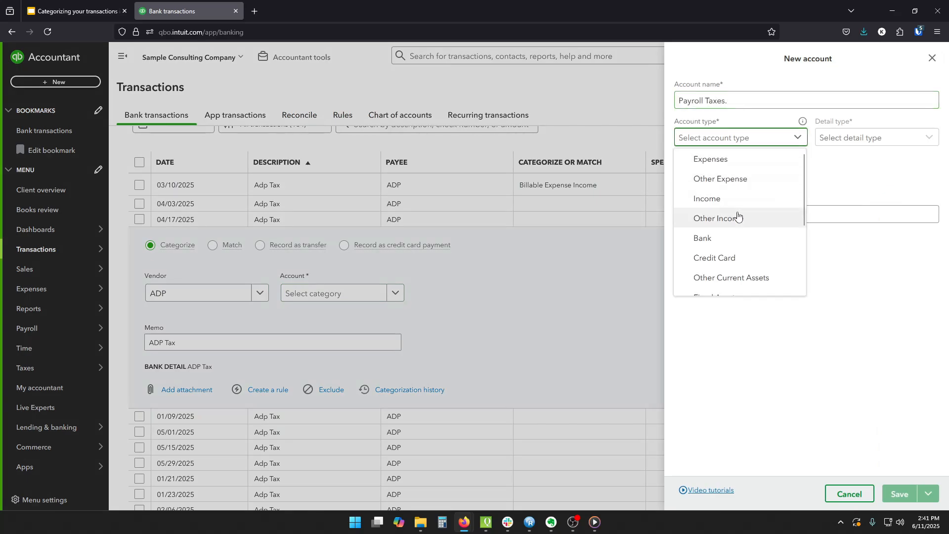
click(737, 167)
click(880, 141)
scroll(881, 201, down, 3)
scroll(881, 201, down, 5)
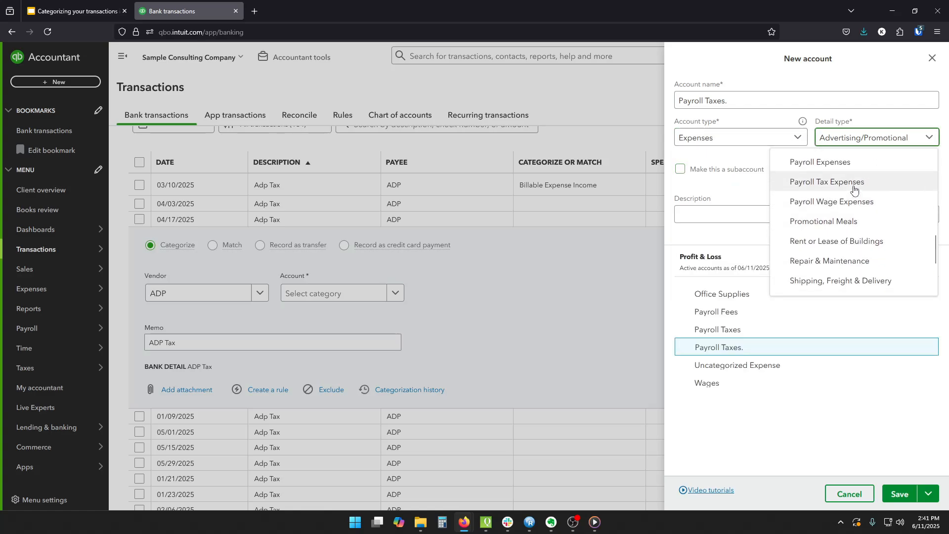
click(856, 181)
click(880, 146)
scroll(815, 238, up, 3)
click(856, 213)
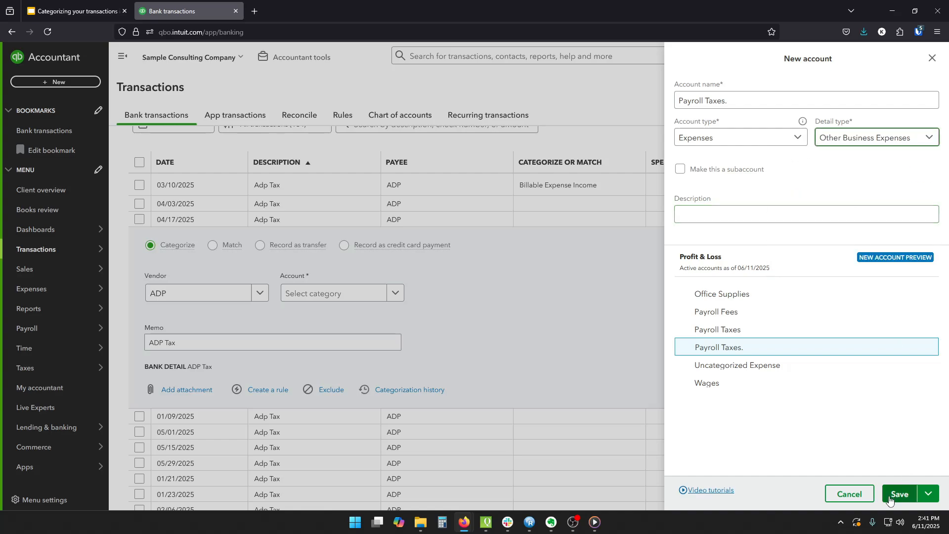
click(849, 494)
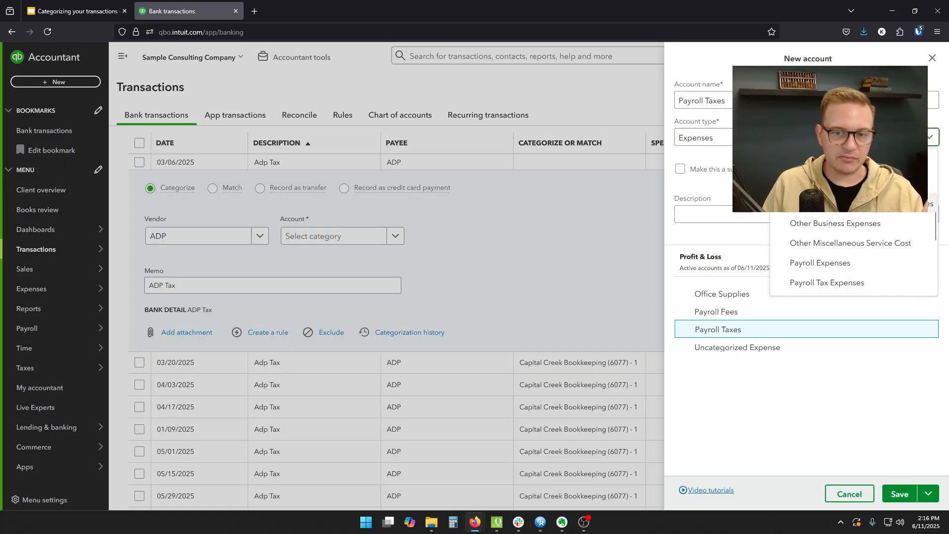
- Save the Payroll Taxes account with detail type Payroll Tax Expenses and add the 03/06/2025 Adp Tax transaction under it
scroll(853, 253, down, 1)
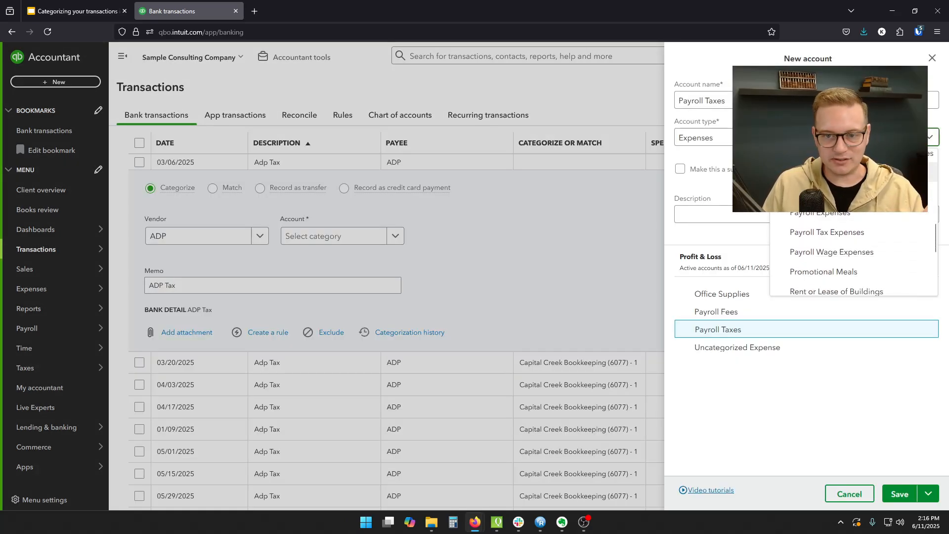
click(840, 234)
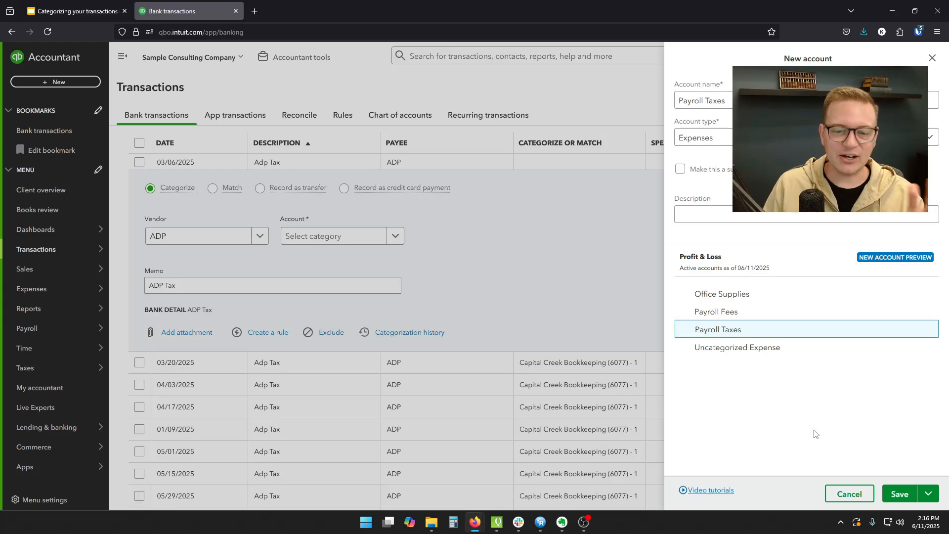
click(894, 496)
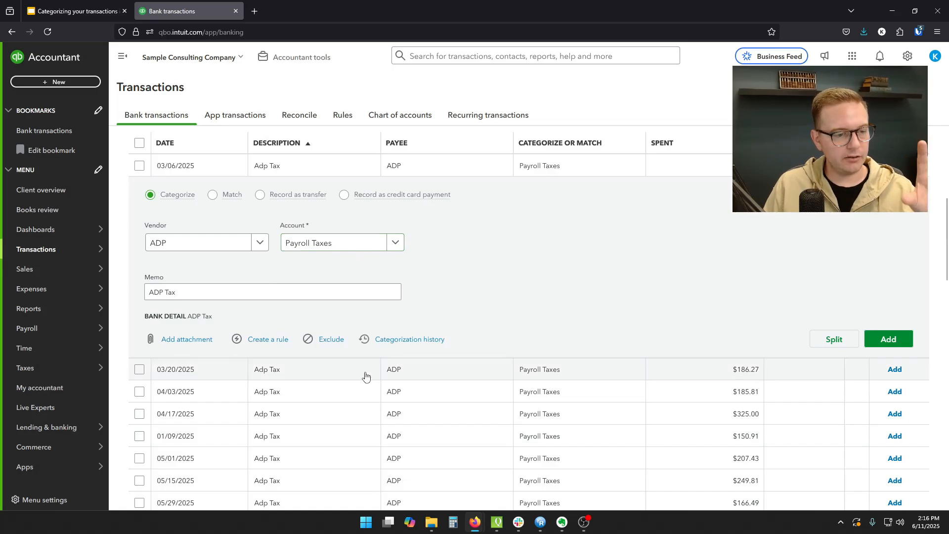
click(889, 340)
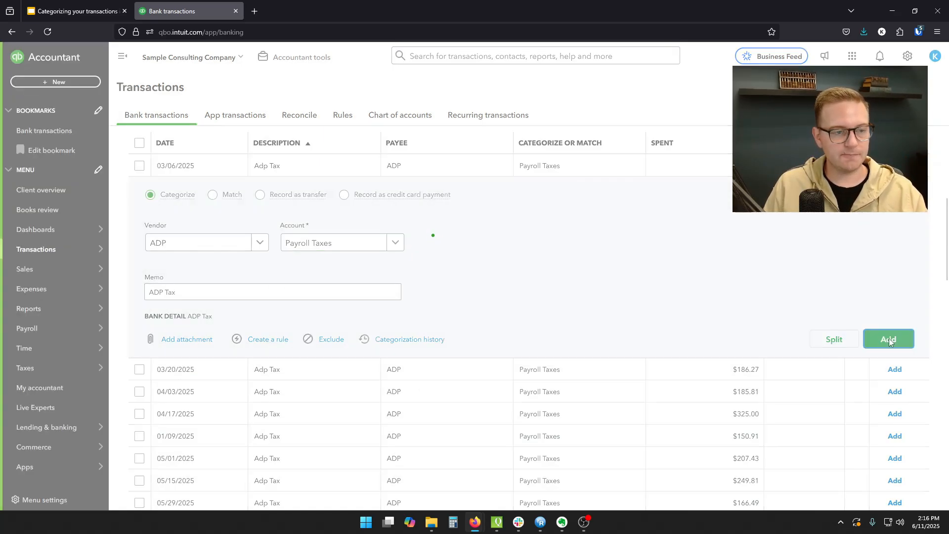
- Categorize the 03/20/2025 Adp Tax transaction to the Payroll Taxes account and add it to the books
click(455, 164)
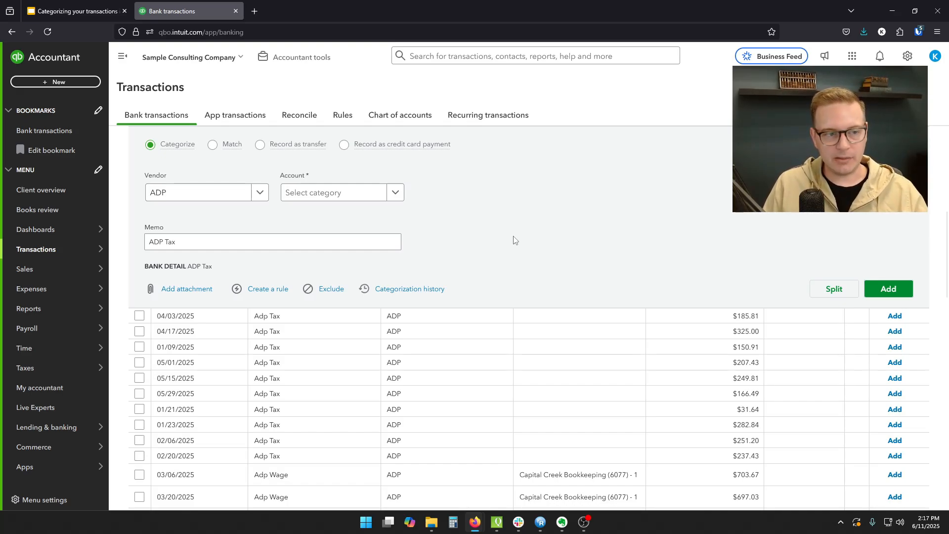
click(396, 194)
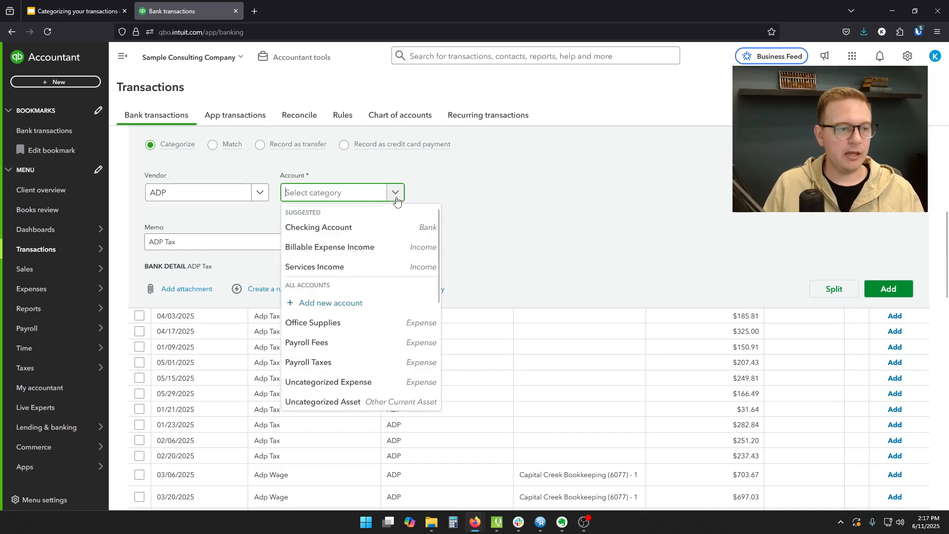
click(395, 200)
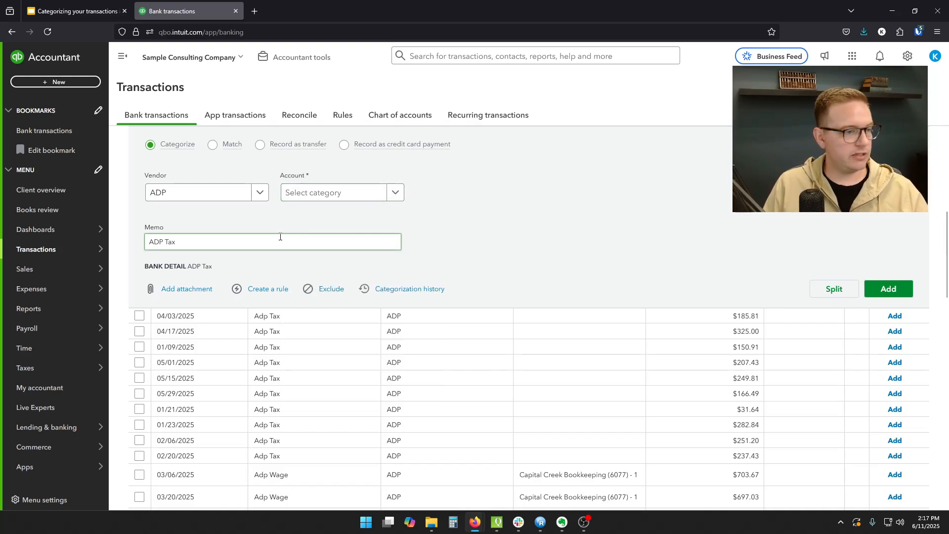
click(346, 200)
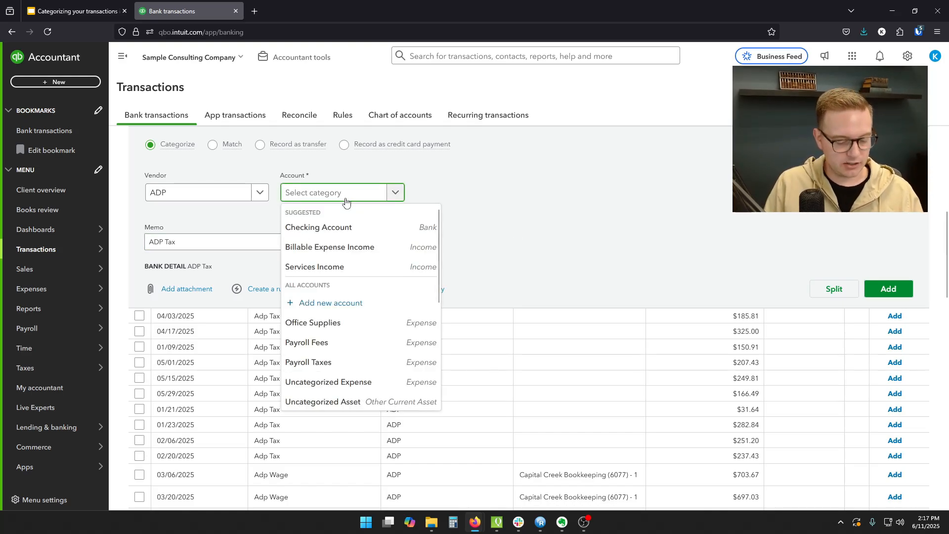
text(payroll)
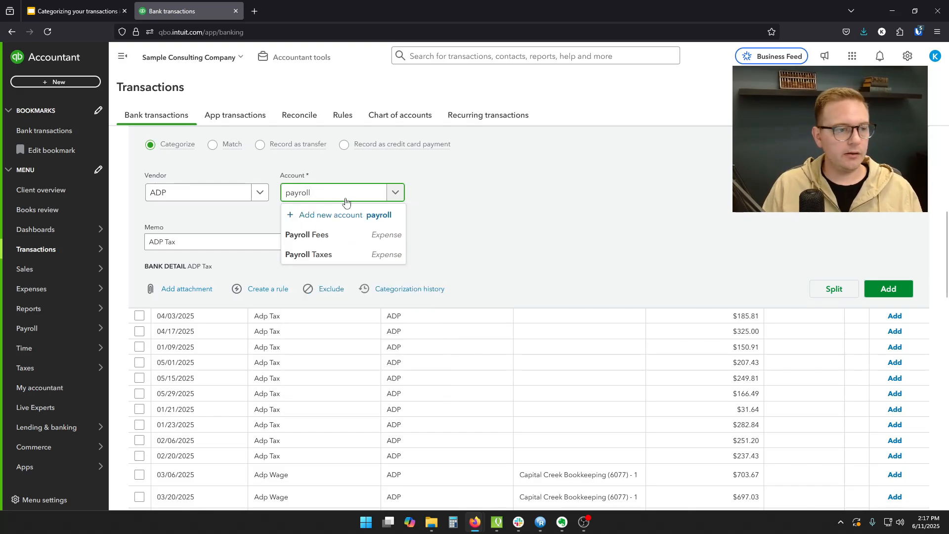
click(334, 253)
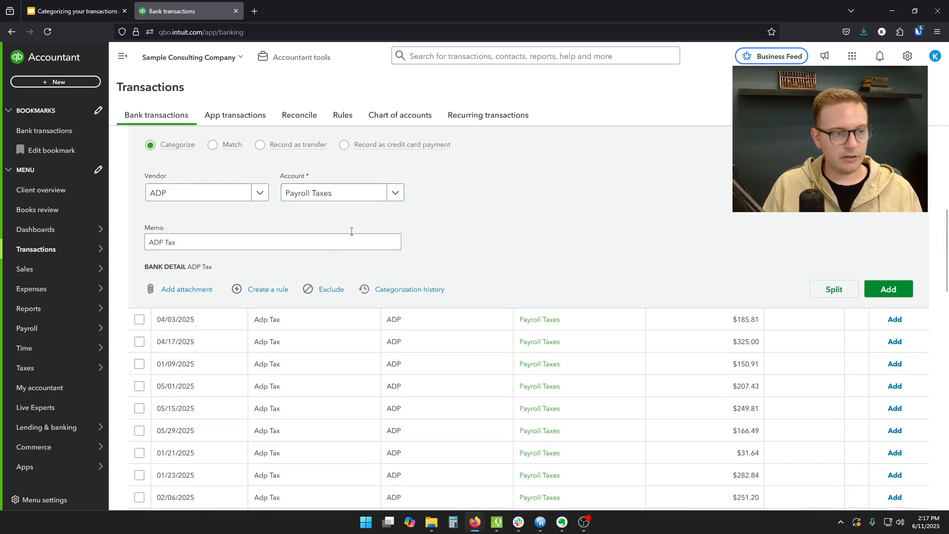
click(879, 290)
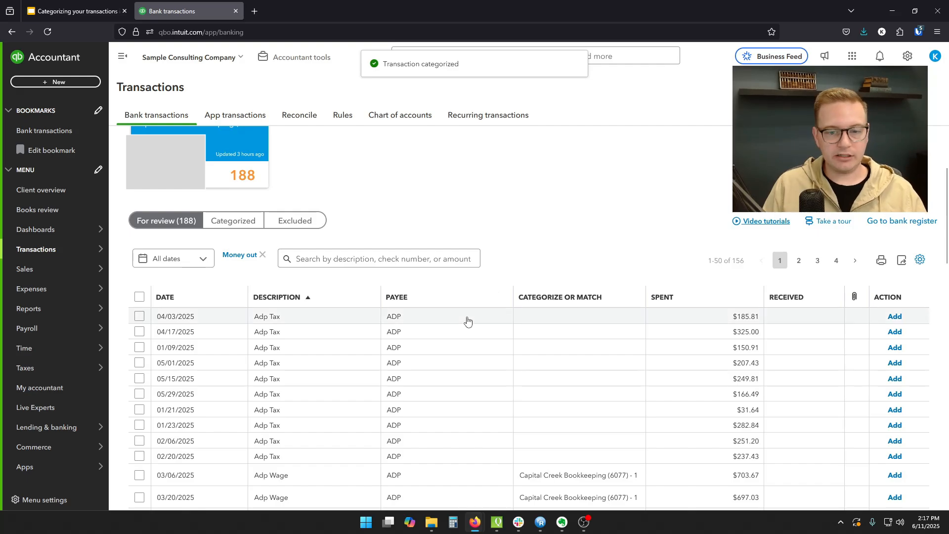
- Expand the 04/03/2025 Adp Tax transaction and consult the slide on types of transactions in the Google Slides presentation
click(467, 320)
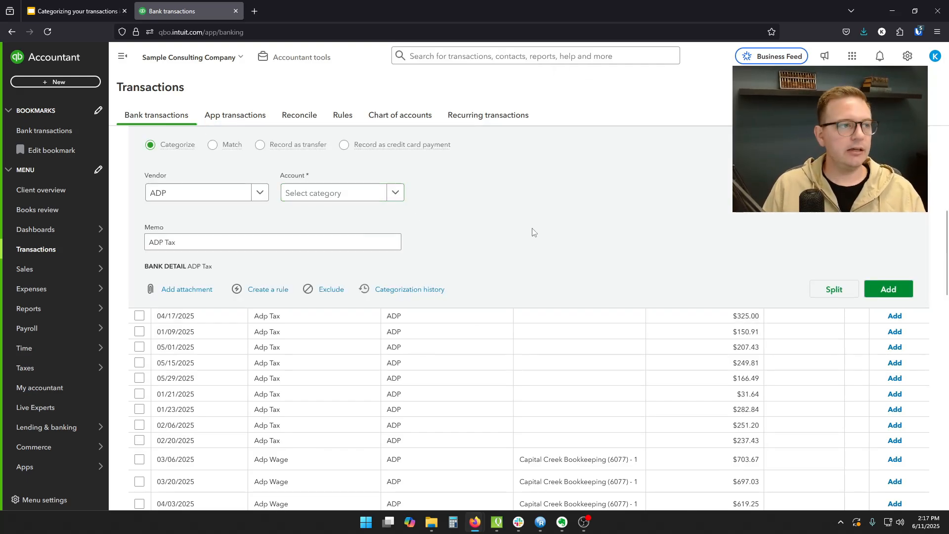
click(74, 11)
click(62, 295)
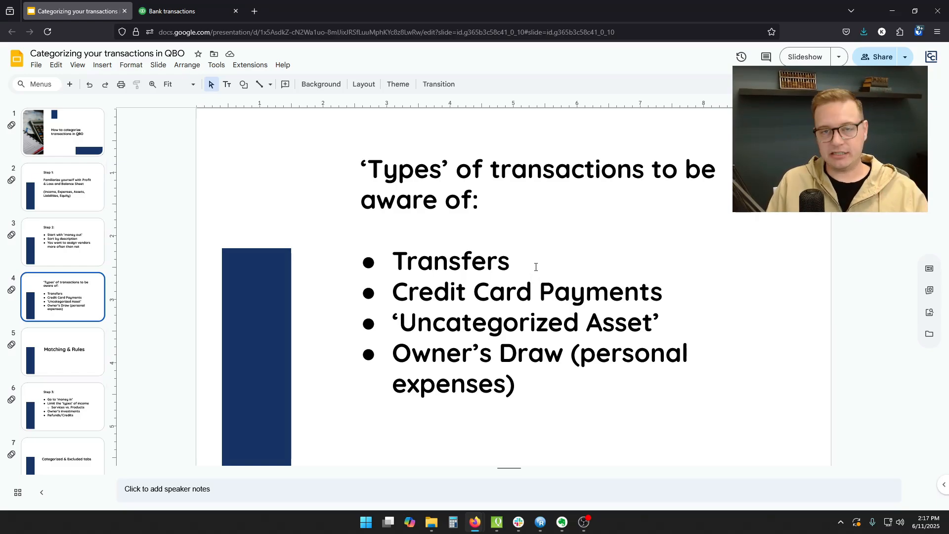
key(ctrl+Tab)
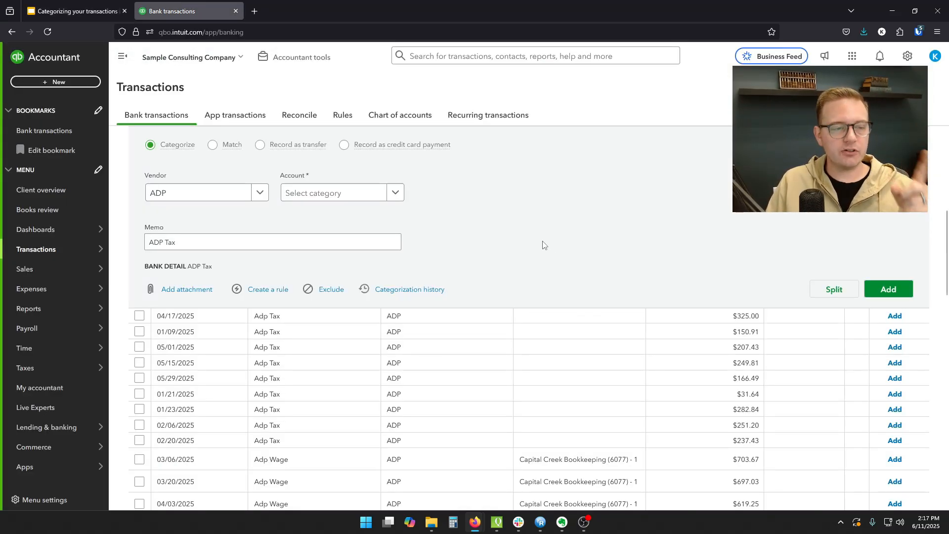
- On the second page of transactions, set the account of the 02/11/2025 Capital One transaction to Capital One Savings
scroll(542, 244, down, 7)
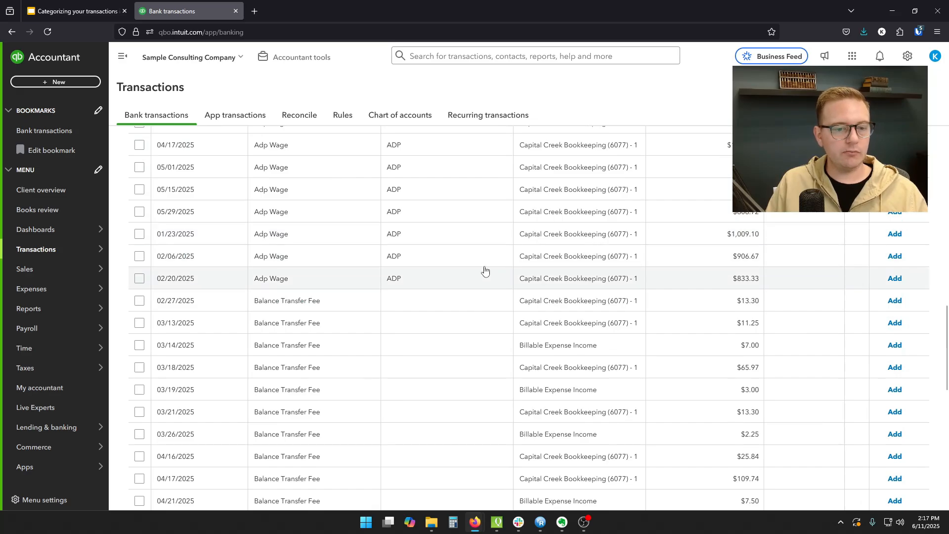
scroll(477, 272, down, 8)
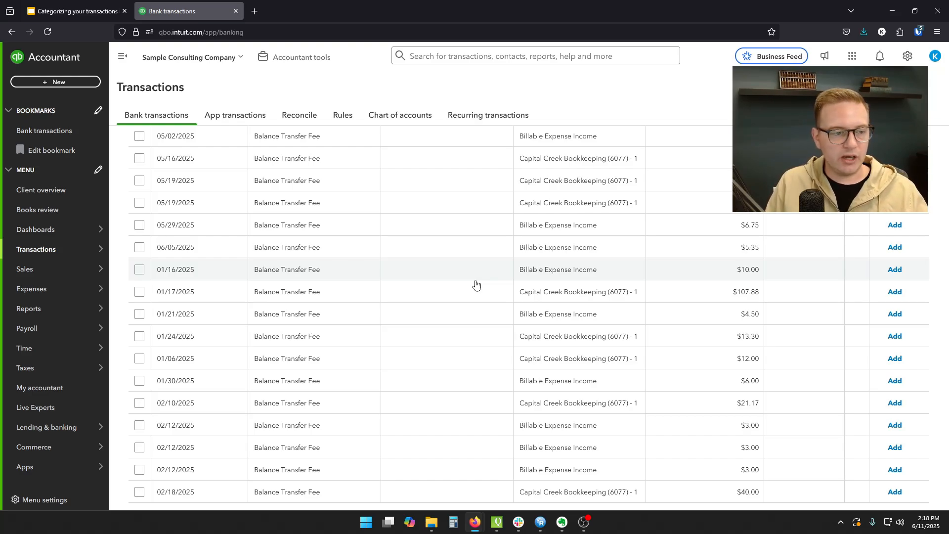
scroll(476, 284, down, 2)
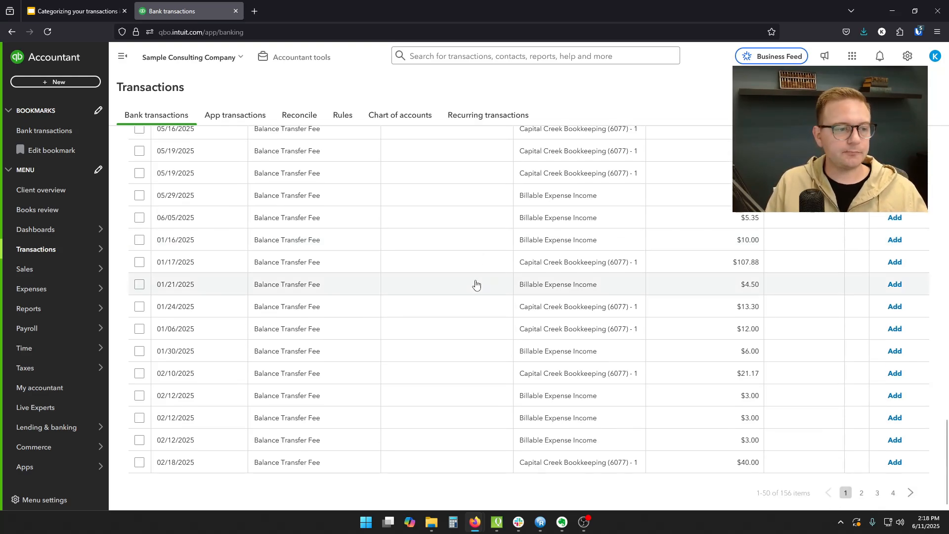
click(862, 493)
scroll(502, 301, down, 5)
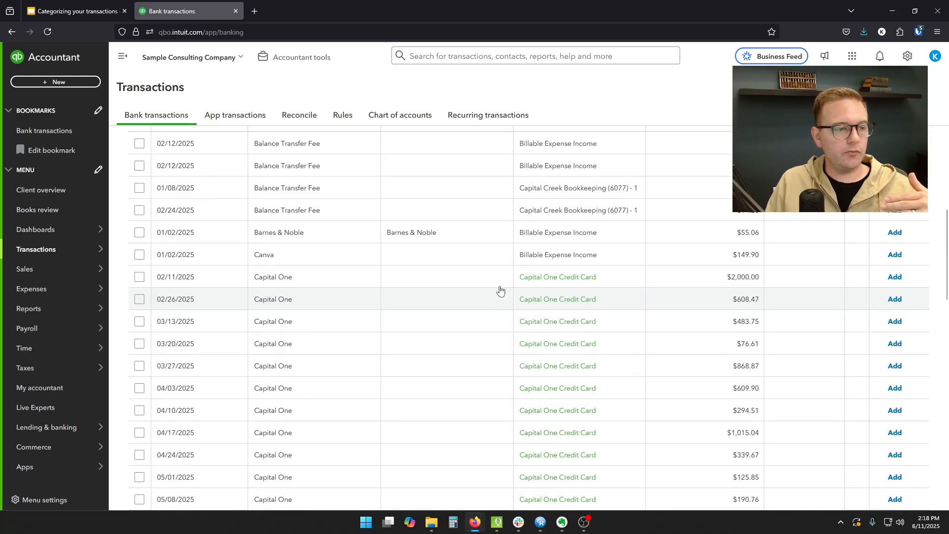
scroll(488, 282, down, 3)
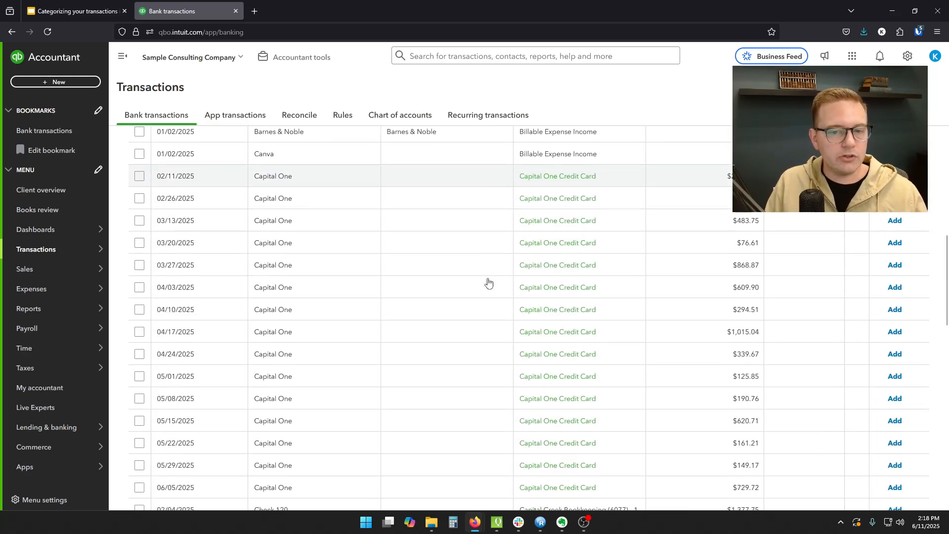
click(456, 176)
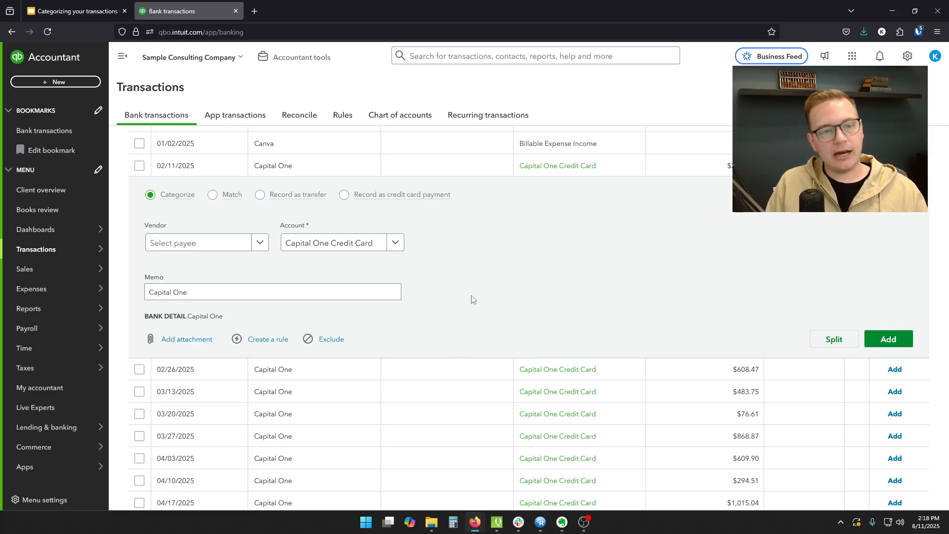
click(400, 249)
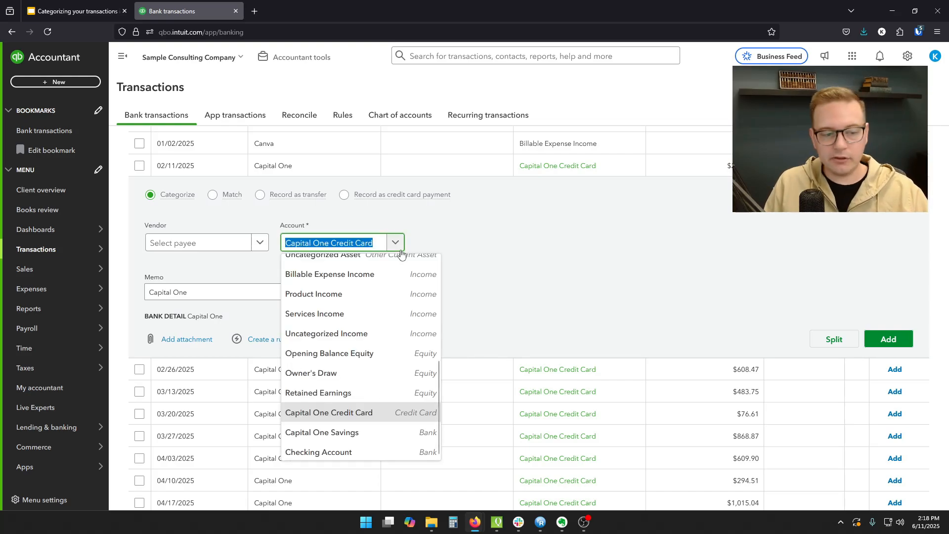
click(383, 434)
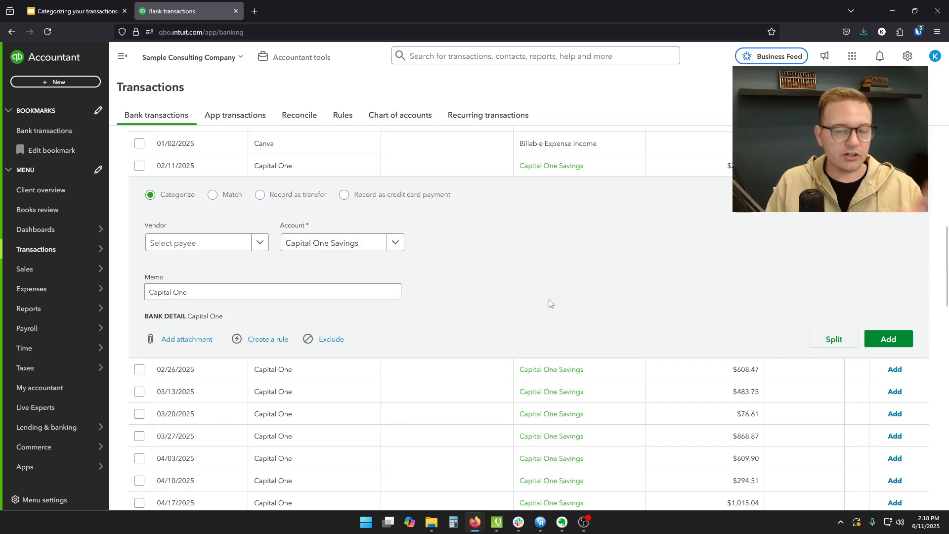
- Try the Record as transfer option on the 02/11/2025 Capital One transaction, then return it to Categorize and add it
click(261, 196)
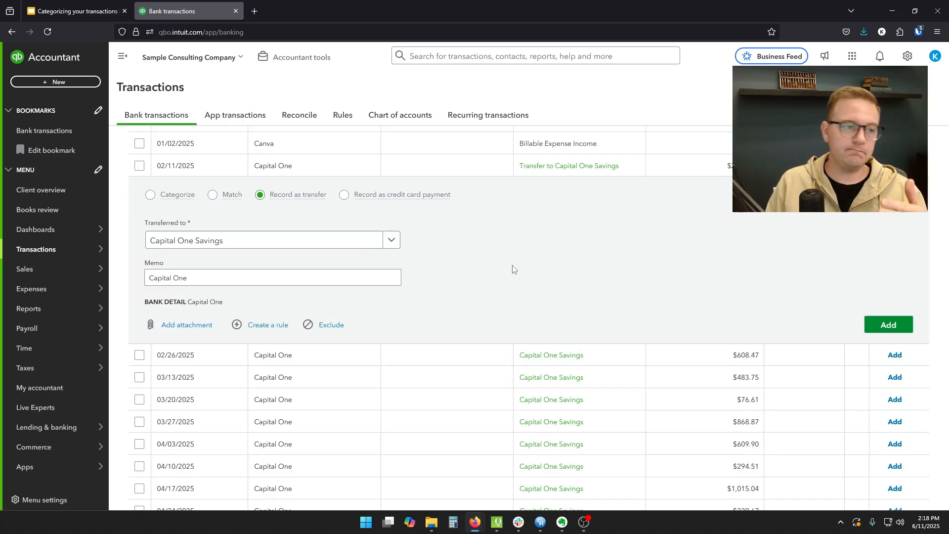
click(176, 198)
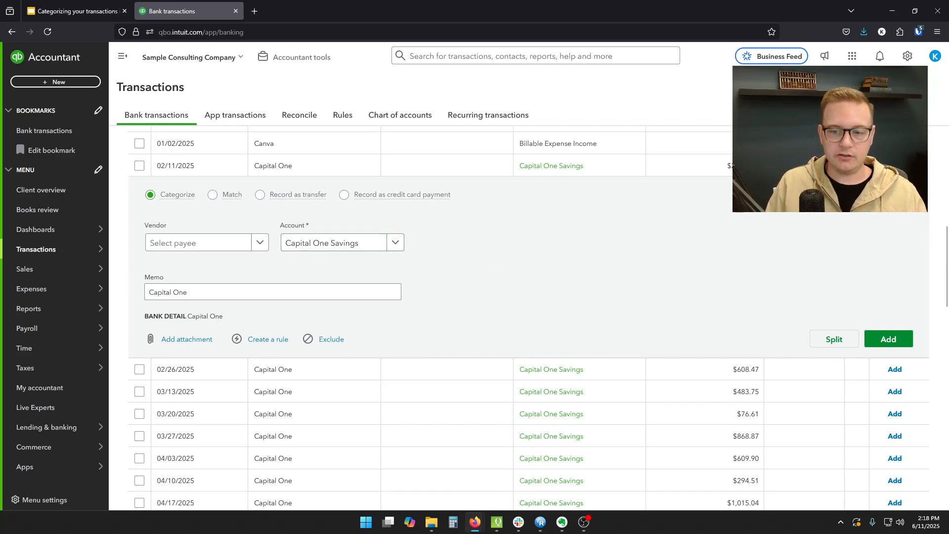
click(883, 340)
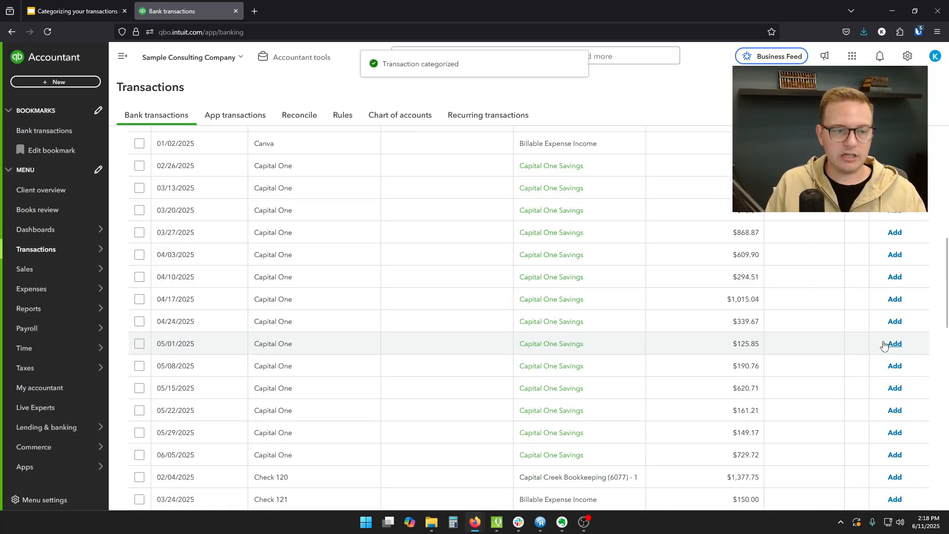
- Switch to the Google Slides presentation and highlight the Credit Card Payments bullet, then return to the bank transactions
click(74, 5)
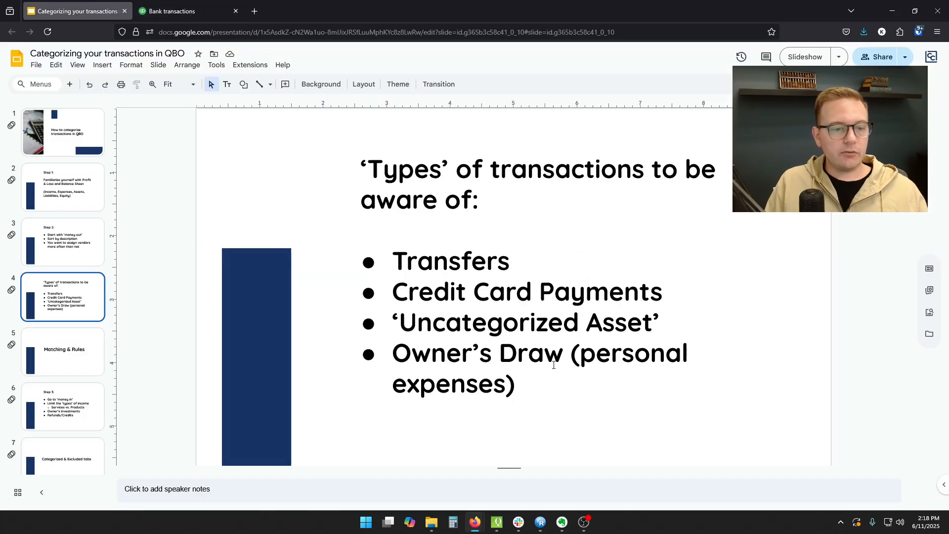
drag(394, 296, 665, 298)
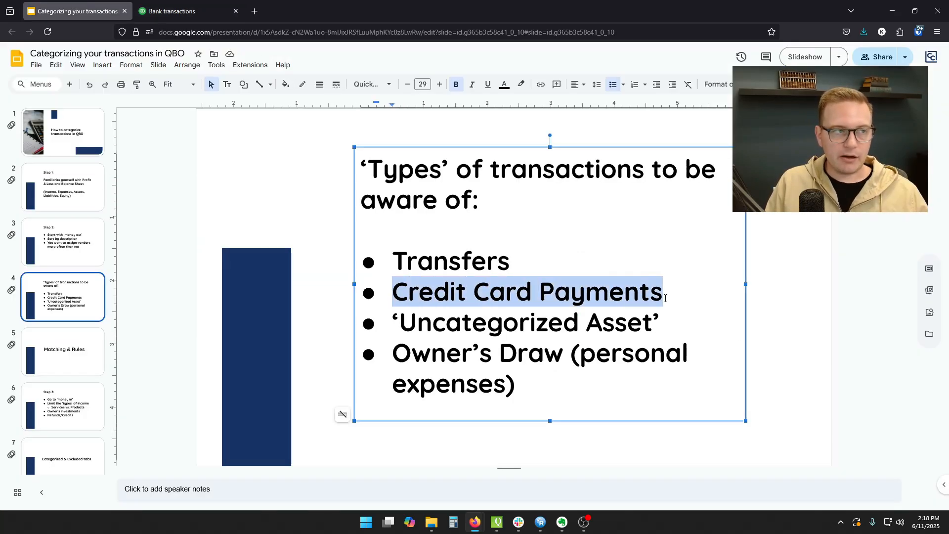
click(189, 4)
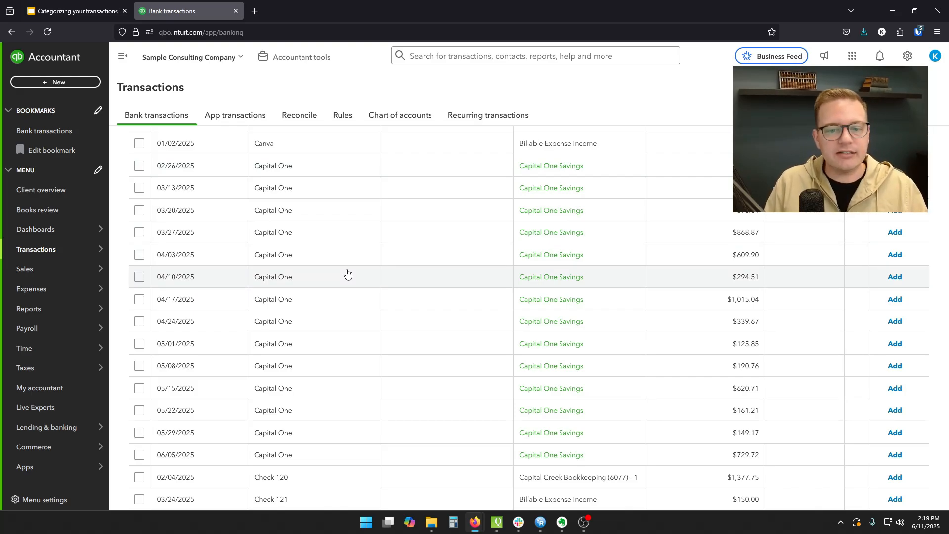
- Set the 04/10/2025 Capital One transaction's account to Capital One Credit Card, try Record as credit card payment, and add it as categorized
click(390, 276)
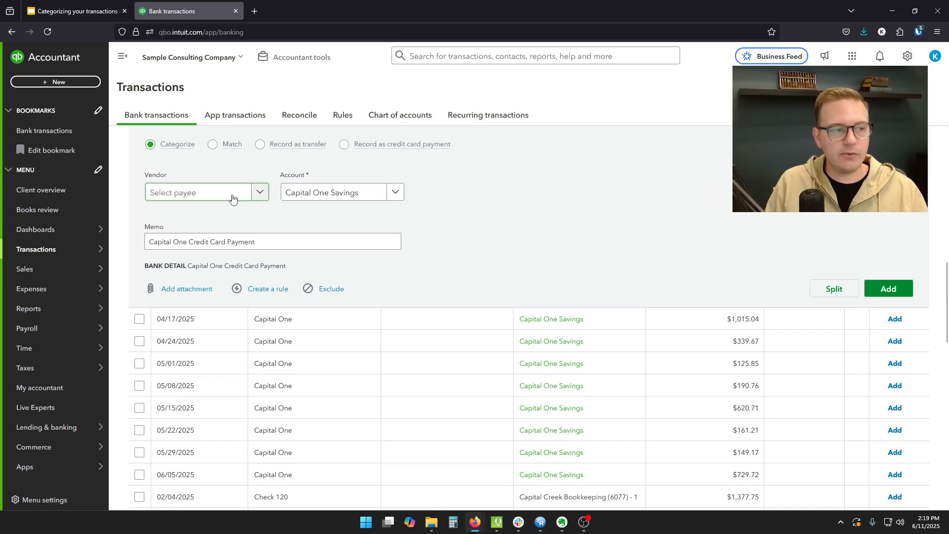
click(393, 192)
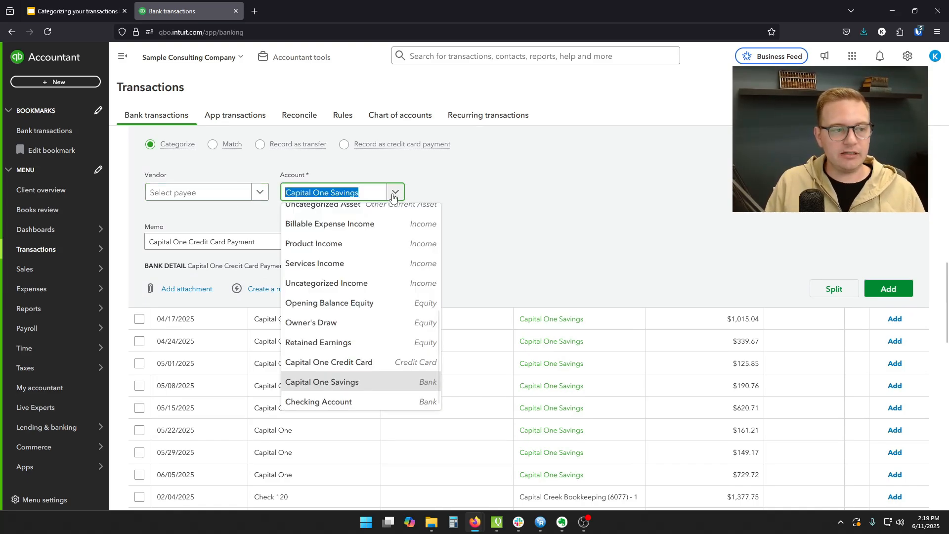
click(354, 363)
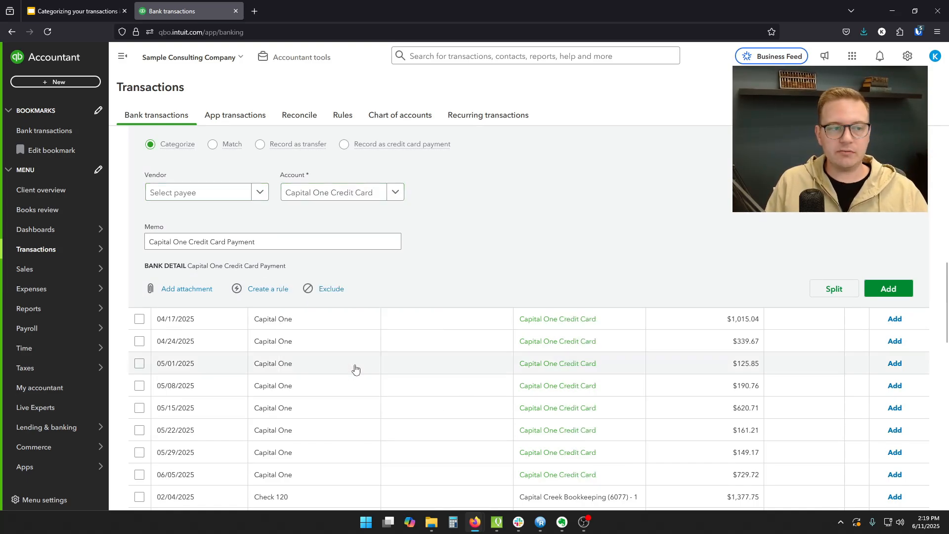
click(345, 145)
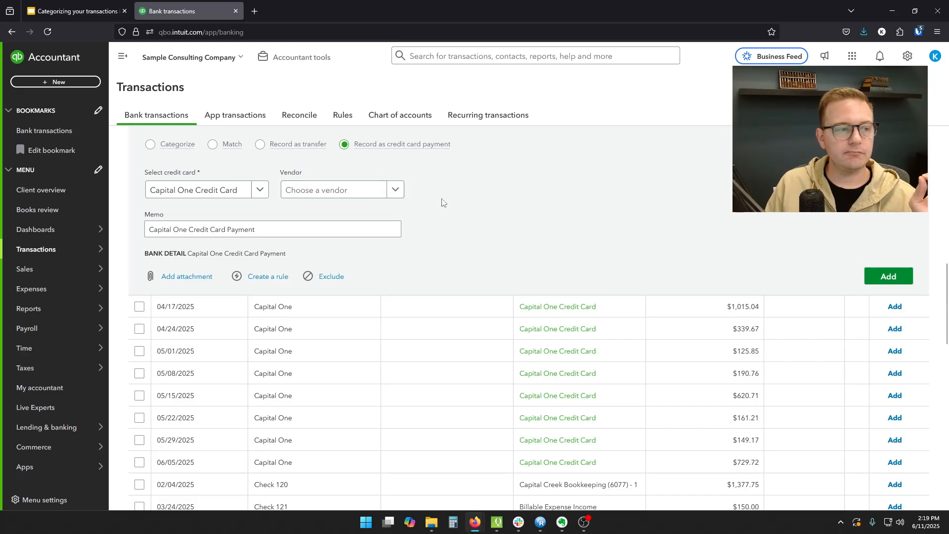
click(154, 145)
click(885, 294)
- Switch to the Google Slides presentation and highlight the 'Uncategorized Asset' bullet, then return to the bank transactions
click(82, 5)
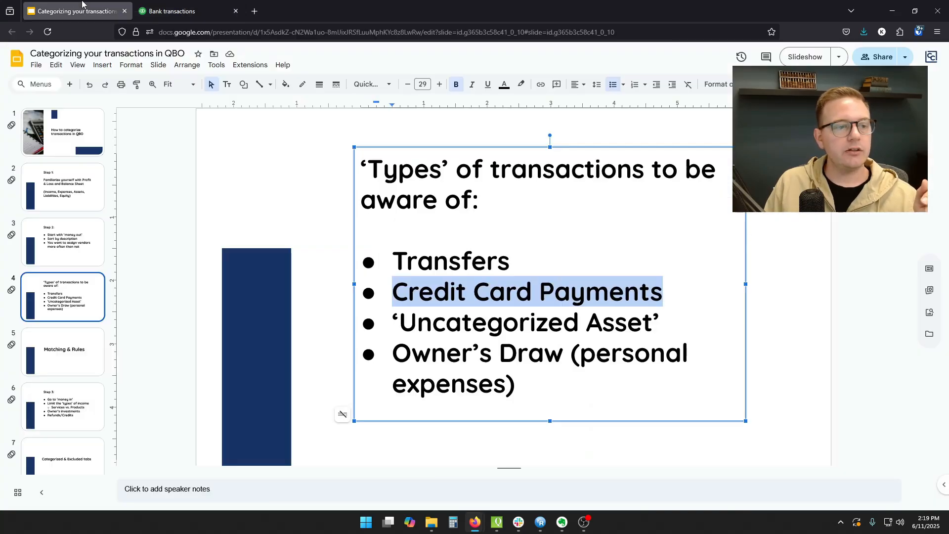
drag(394, 323, 665, 324)
click(177, 11)
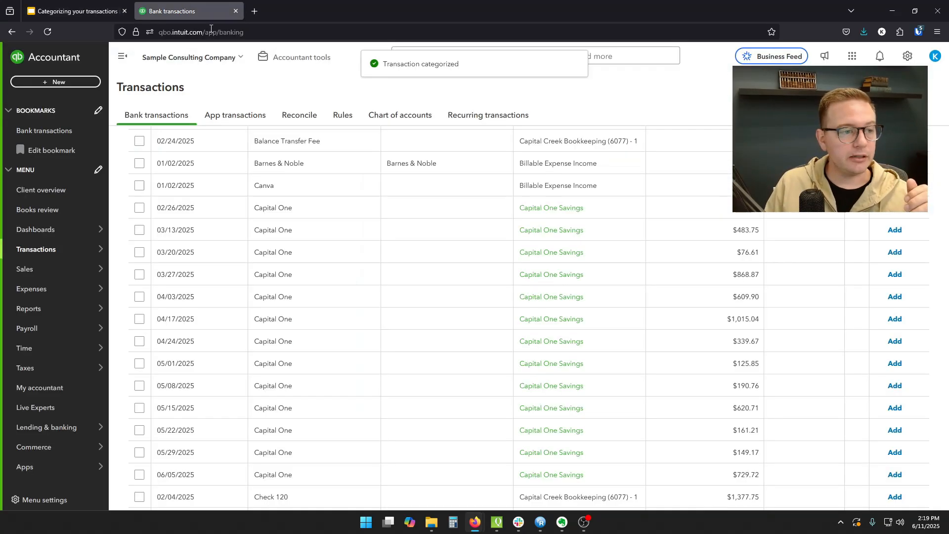
- Expand the 03/12/2025 Funds Transfer transaction and review the accounts offered for it
scroll(478, 280, down, 3)
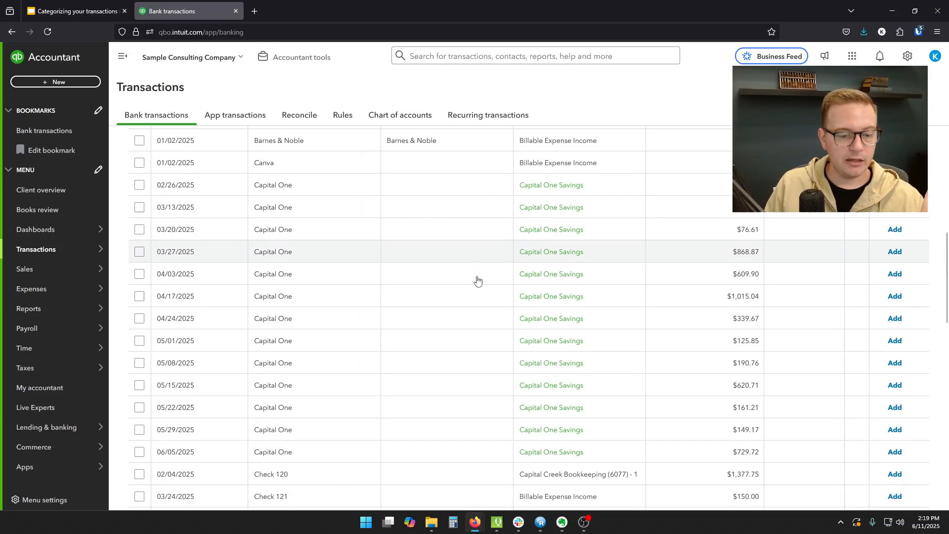
scroll(477, 280, down, 4)
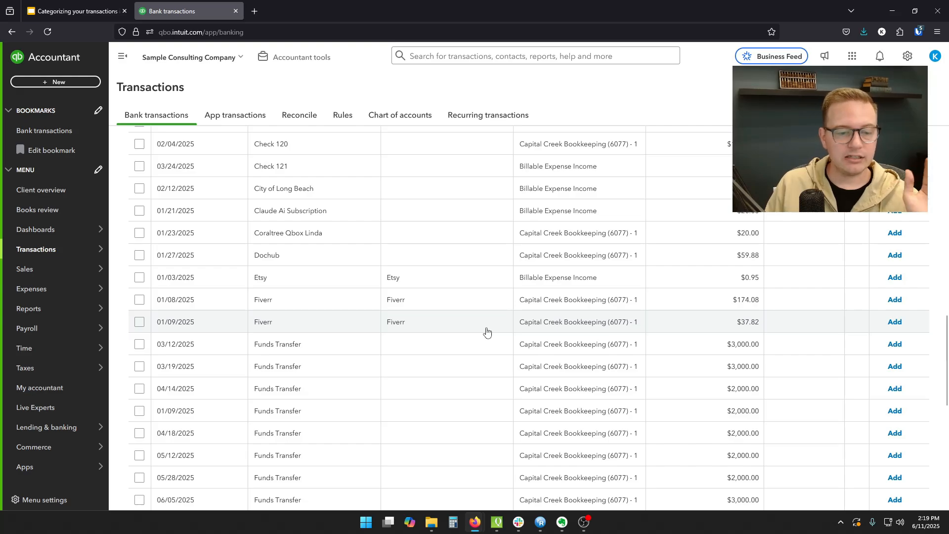
click(482, 348)
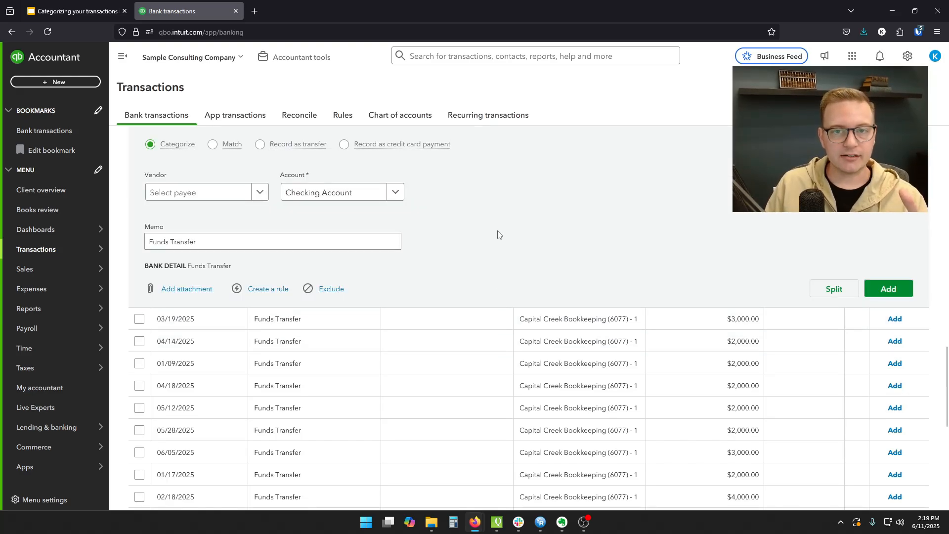
click(363, 200)
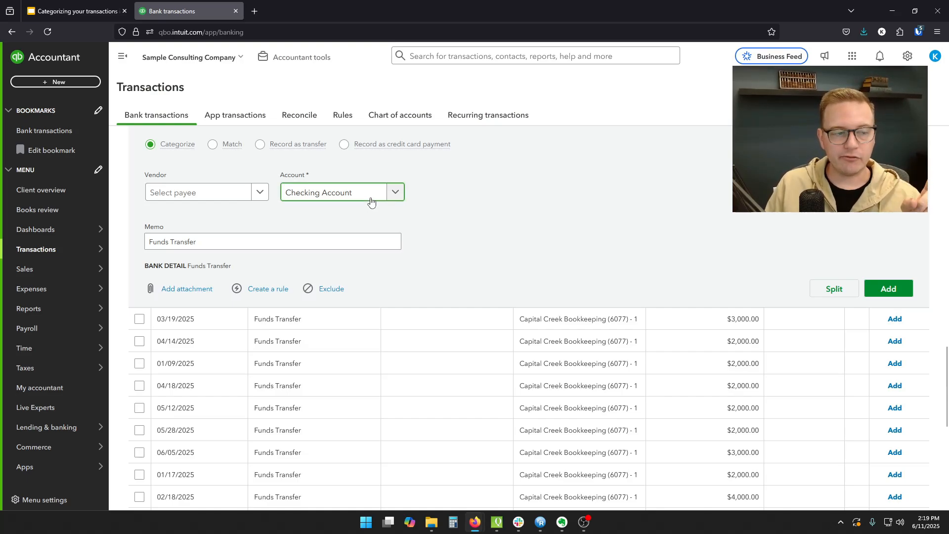
click(489, 204)
- Replace the account of the 03/12/2025 Funds Transfer transaction with Uncategorized Asset
scroll(470, 232, up, 1)
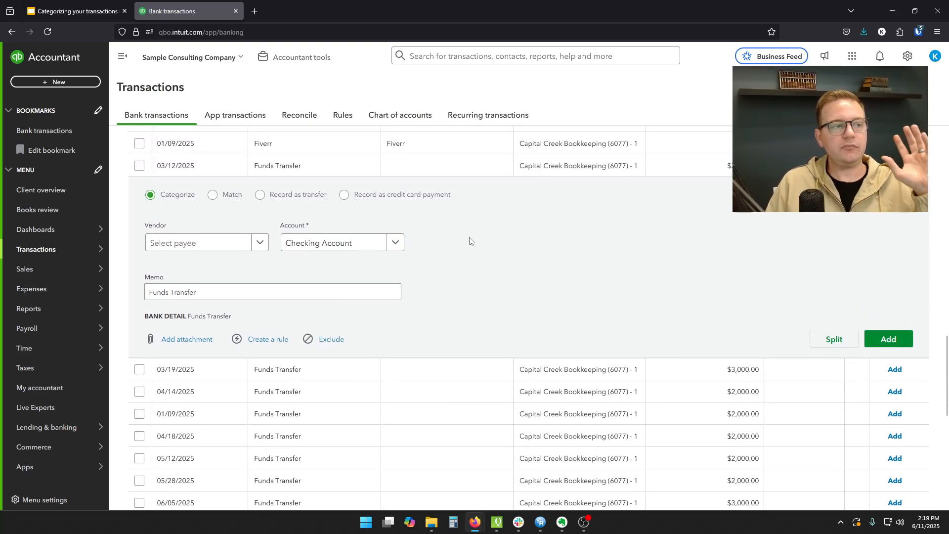
click(371, 242)
key(BackSpace)
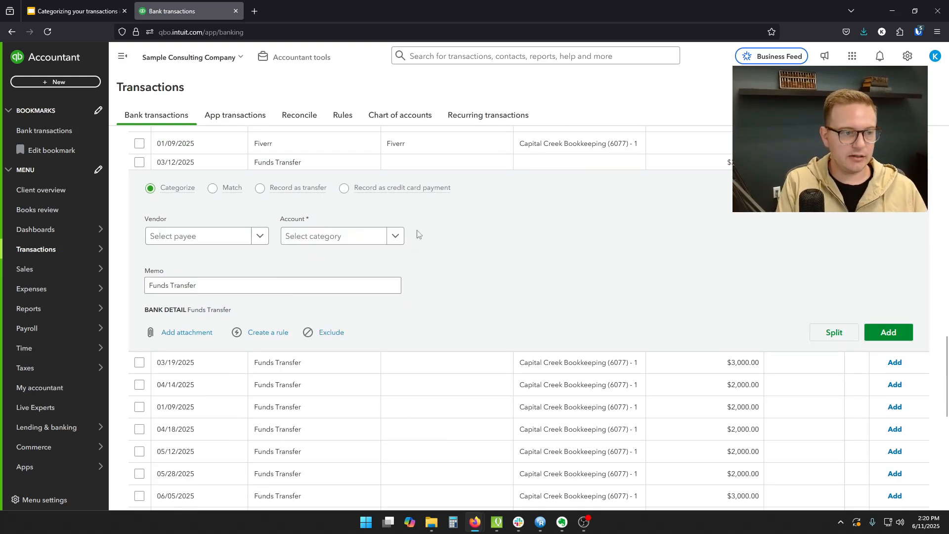
click(395, 235)
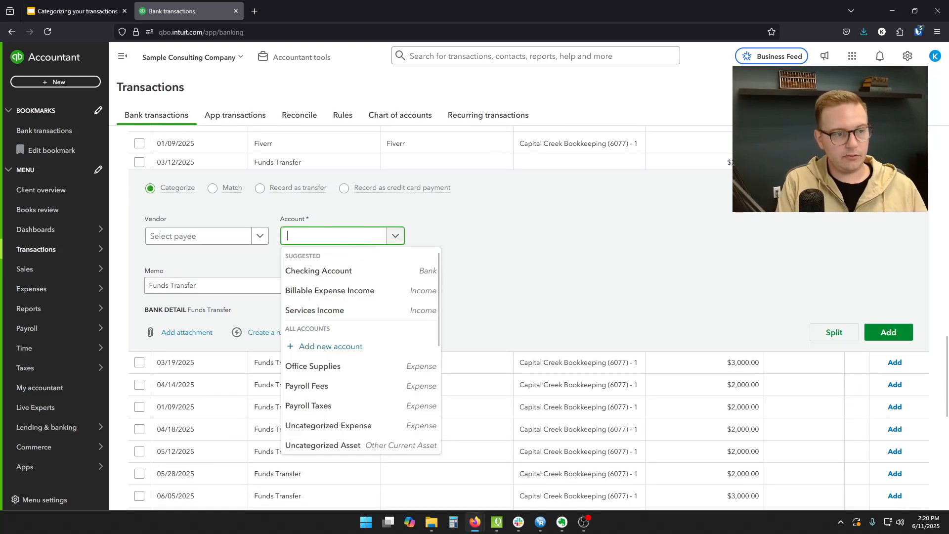
text(uncat)
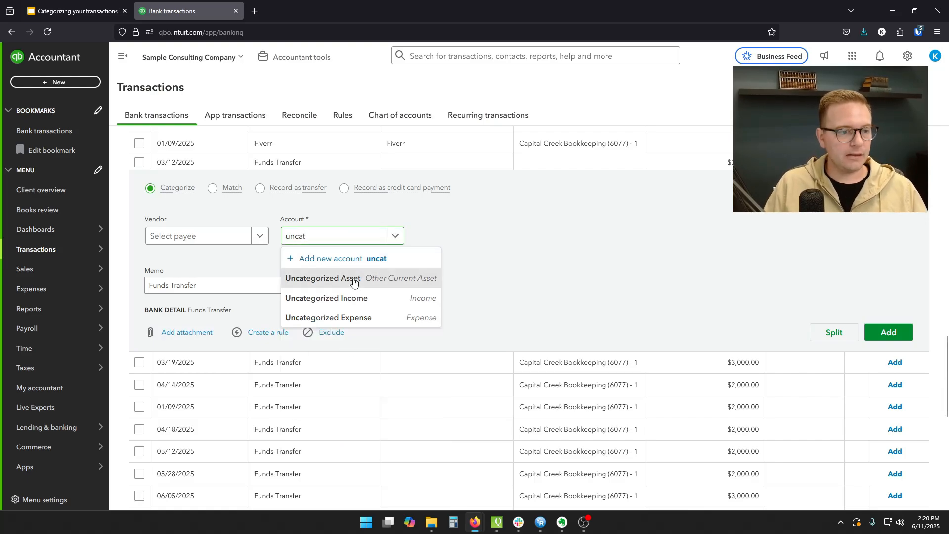
click(352, 275)
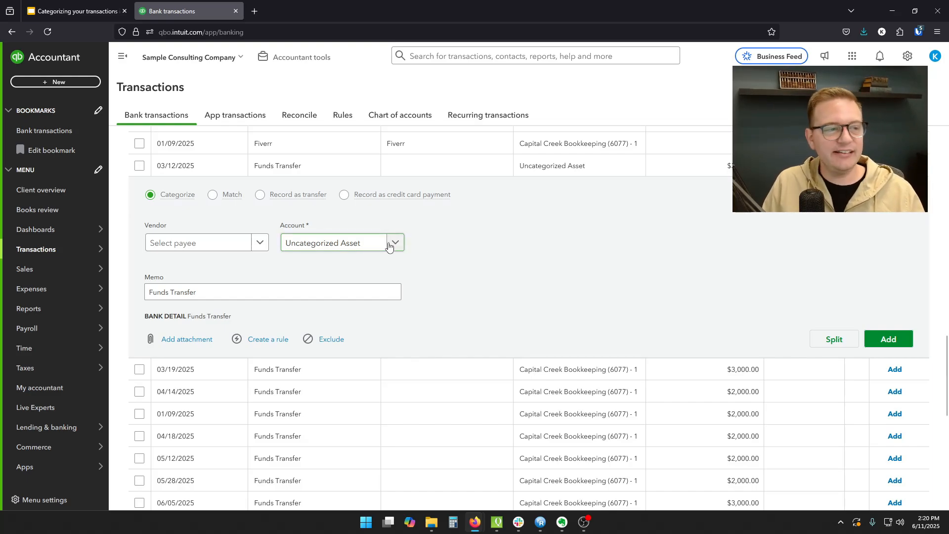
- Switch to the Google Slides presentation and highlight the Owner's Draw (personal expenses) bullet, then return to the bank transactions
key(ctrl+shift+Tab)
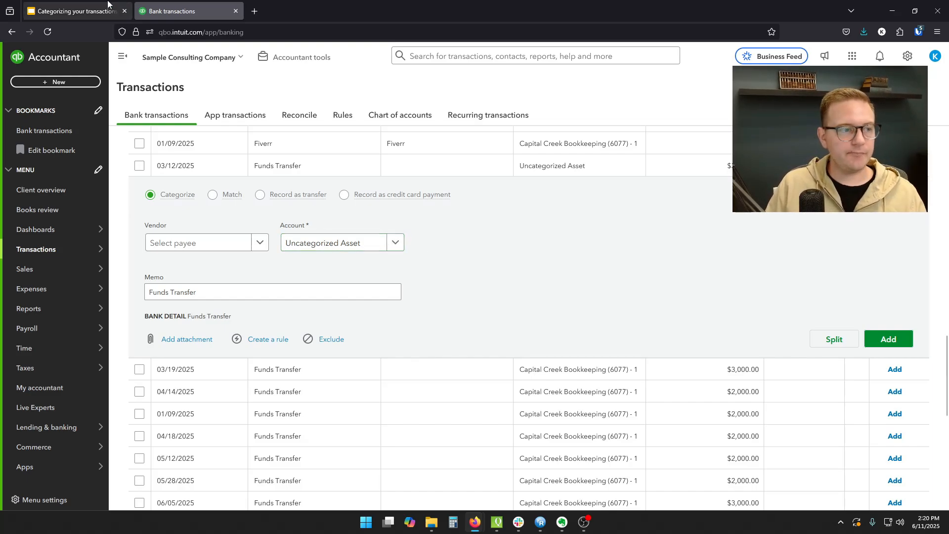
triple_click(509, 388)
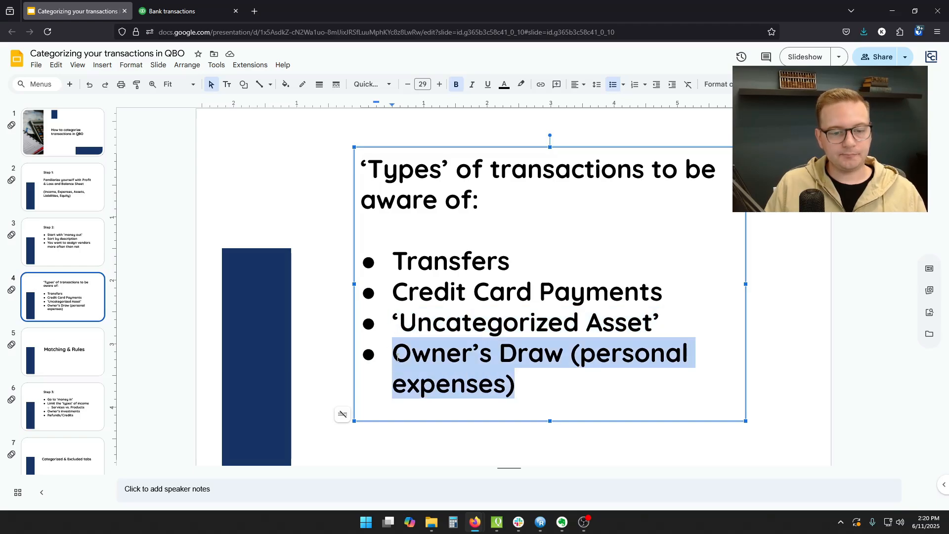
click(200, 4)
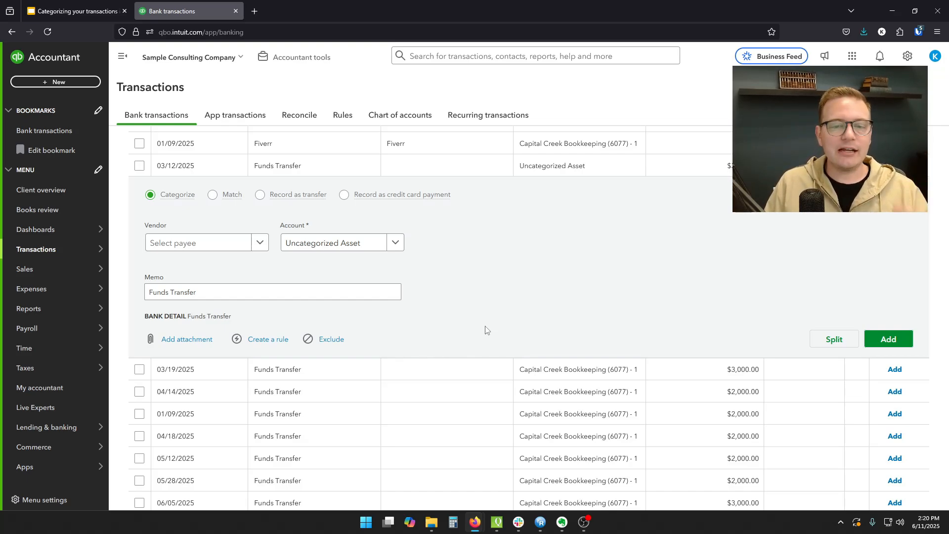
- Try to create a new Owner's Draw account with account type Equity and detail type Owner's Equity from the 03/12/2025 Funds Transfer transaction
click(366, 246)
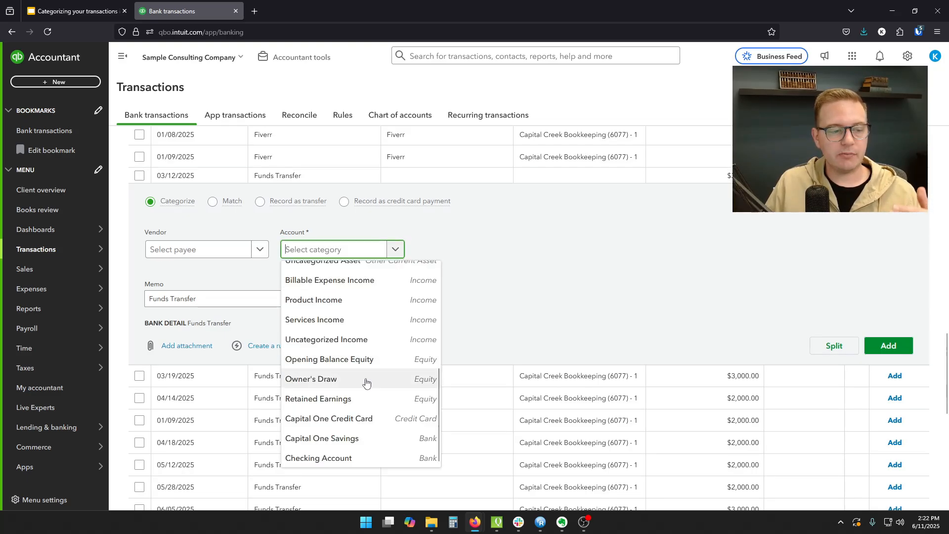
click(304, 360)
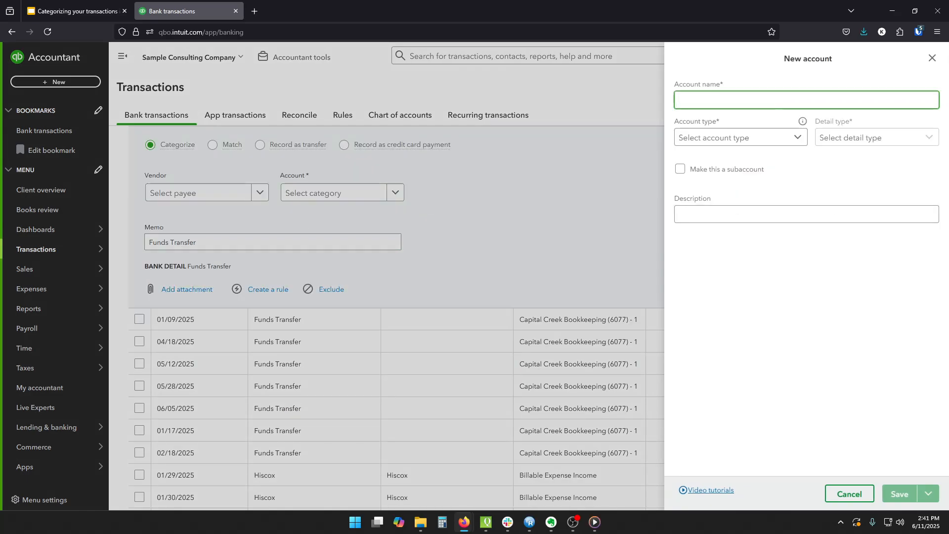
text(Owner's Draw)
click(731, 138)
scroll(751, 238, down, 3)
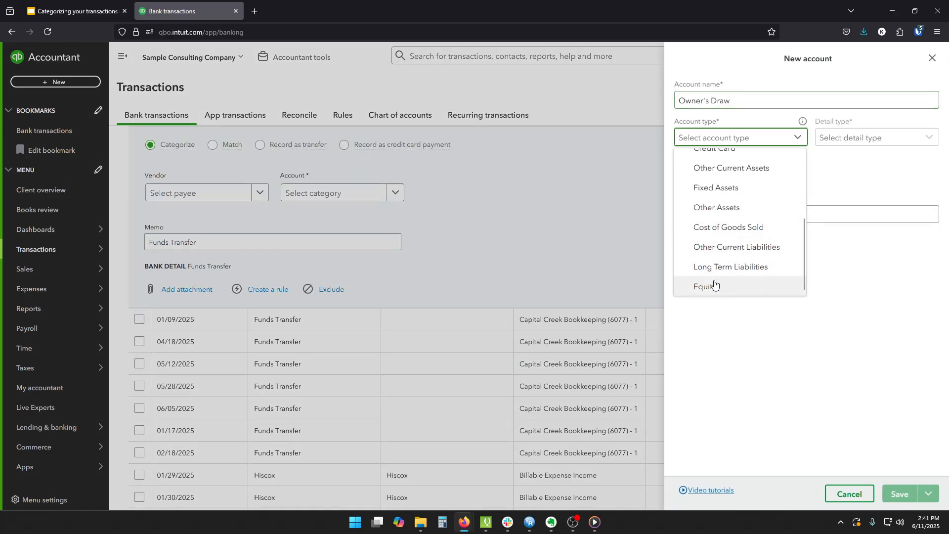
click(700, 287)
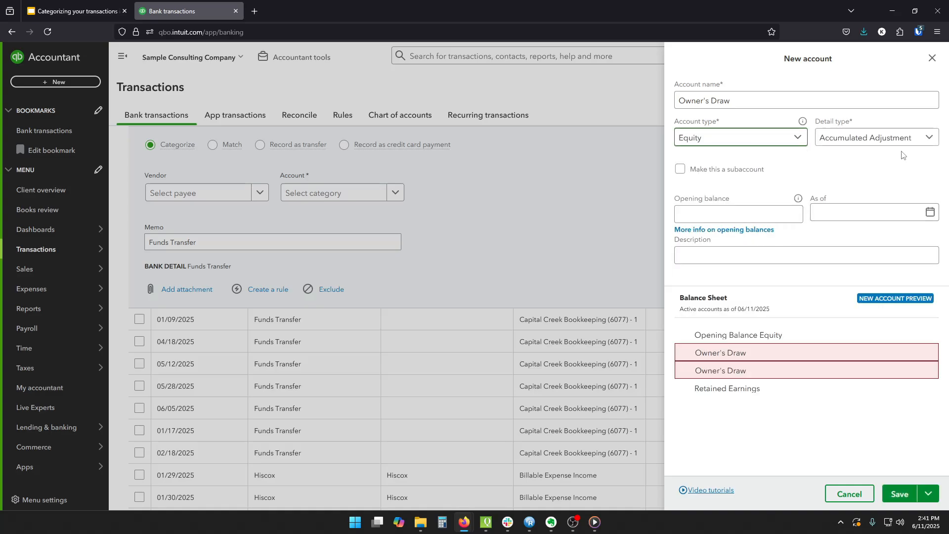
click(890, 138)
scroll(840, 193, down, 2)
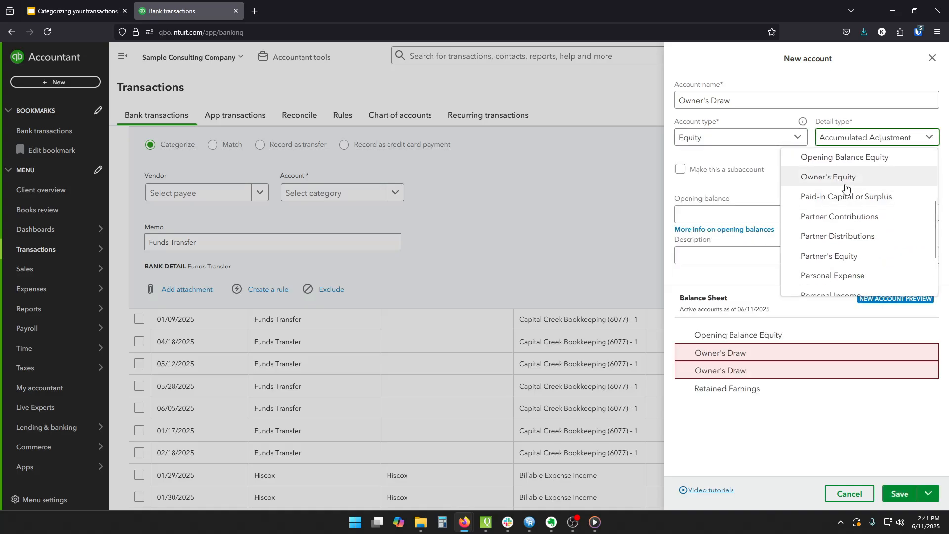
click(822, 186)
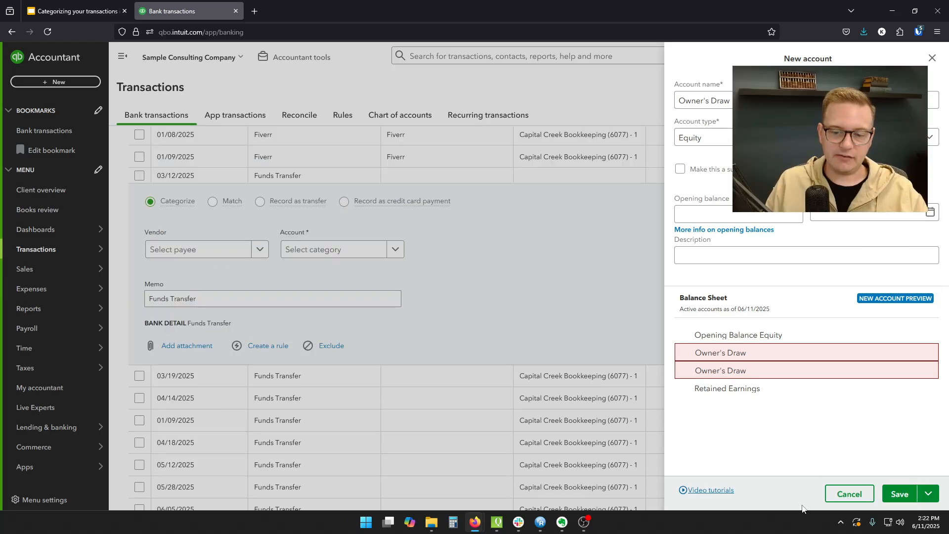
click(849, 494)
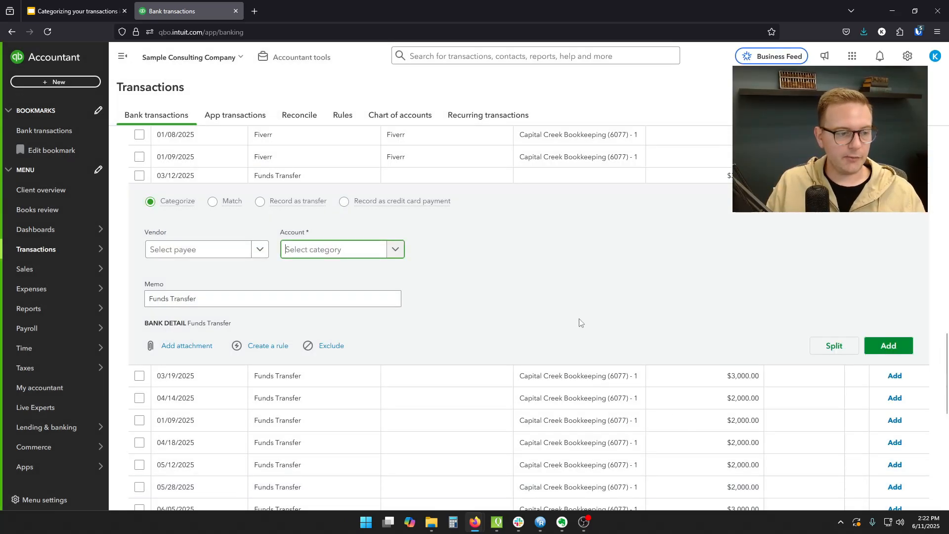
- Assign the Owner's Draw account to the 03/12/2025 Funds Transfer transaction
text(owner)
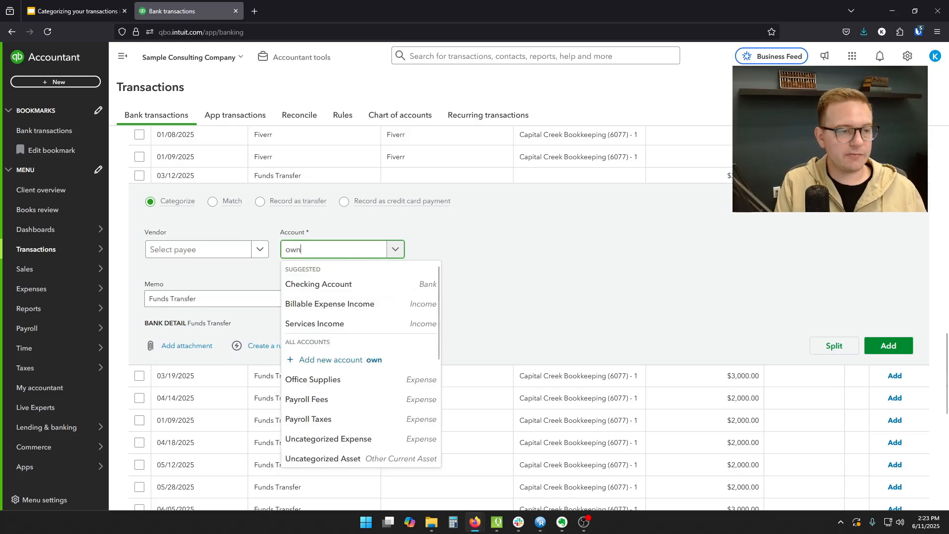
click(318, 291)
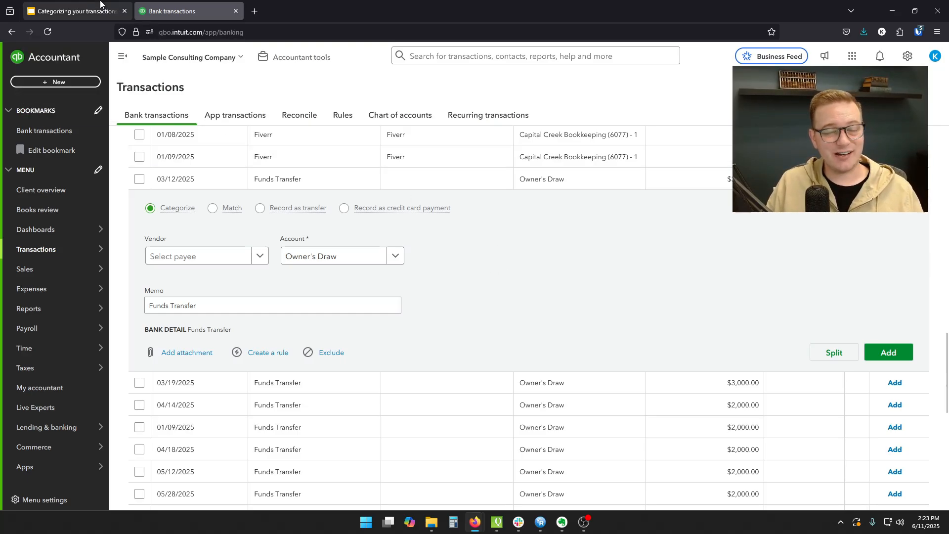
- Switch to the Google Slides presentation and show the Matching & Rules slide, and return to the bank transactions
click(74, 11)
click(540, 386)
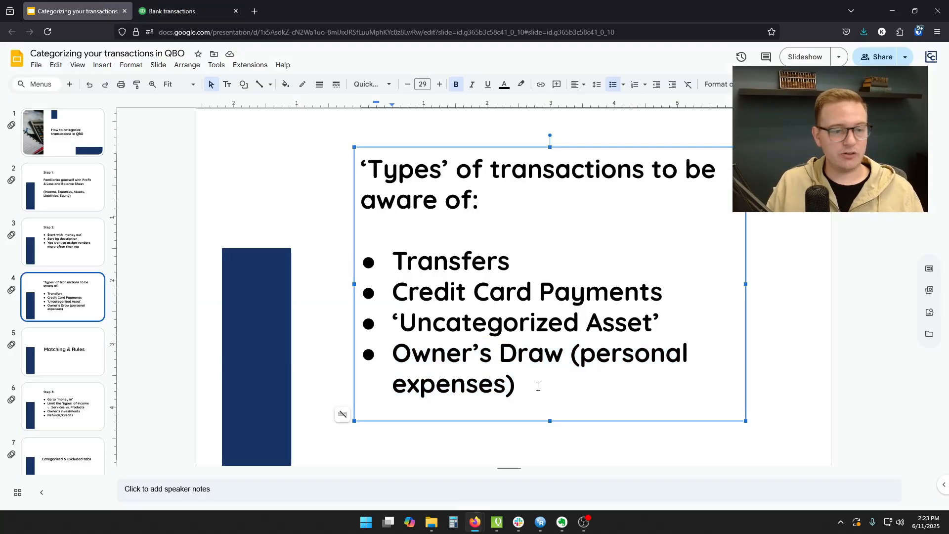
click(74, 356)
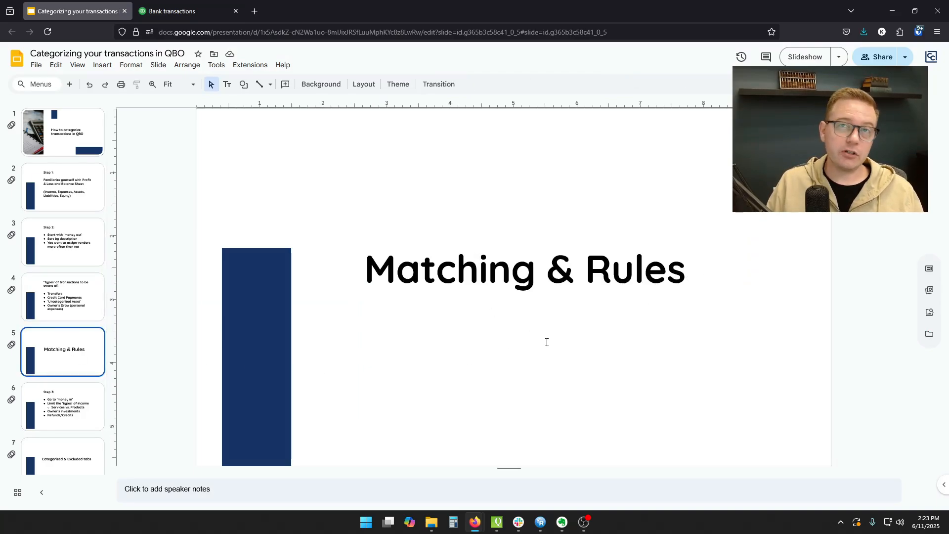
click(166, 10)
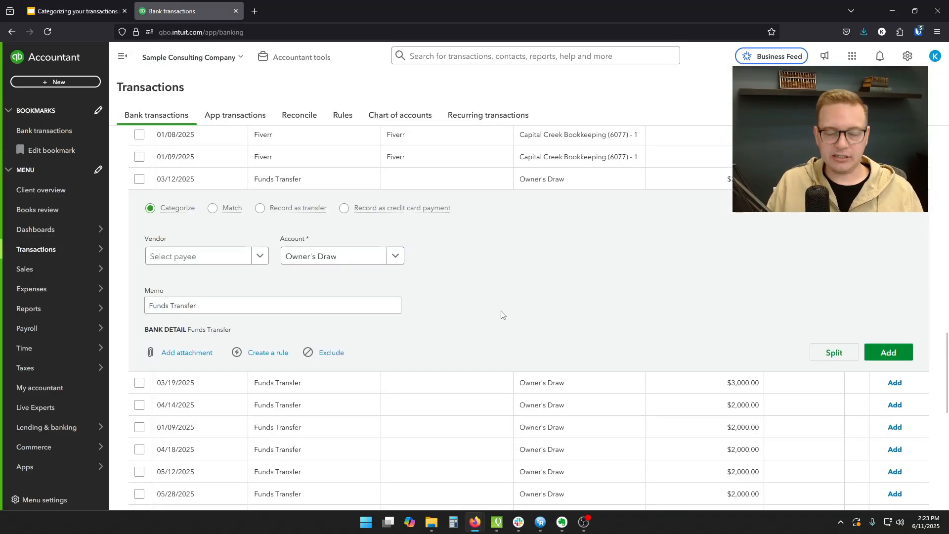
- Review the bank transactions and the list of existing bank rules, and return to the bank transactions
scroll(496, 315, up, 2)
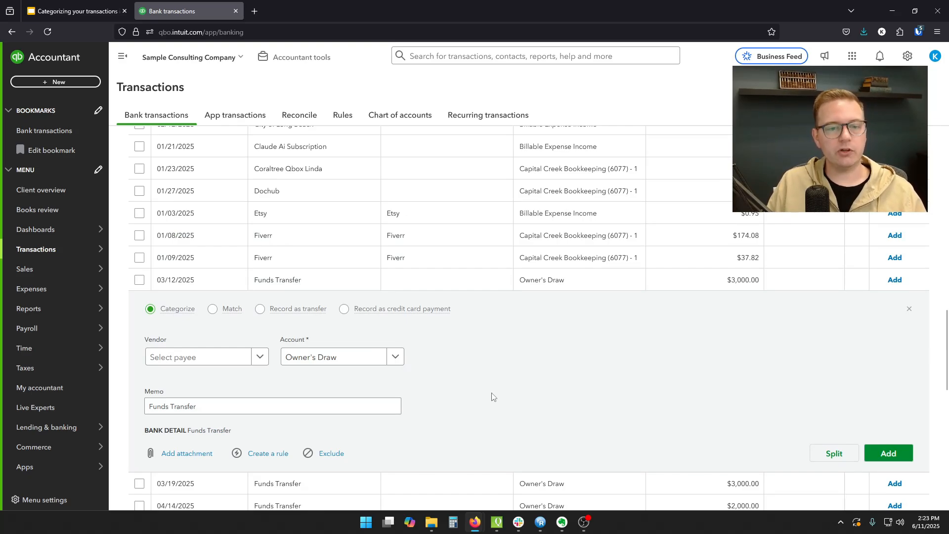
scroll(493, 397, up, 16)
scroll(487, 383, down, 8)
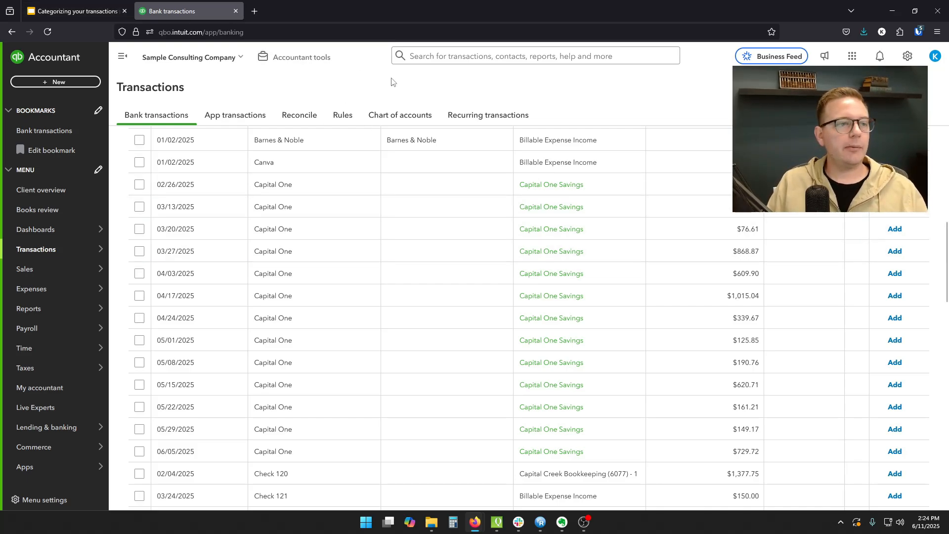
click(343, 116)
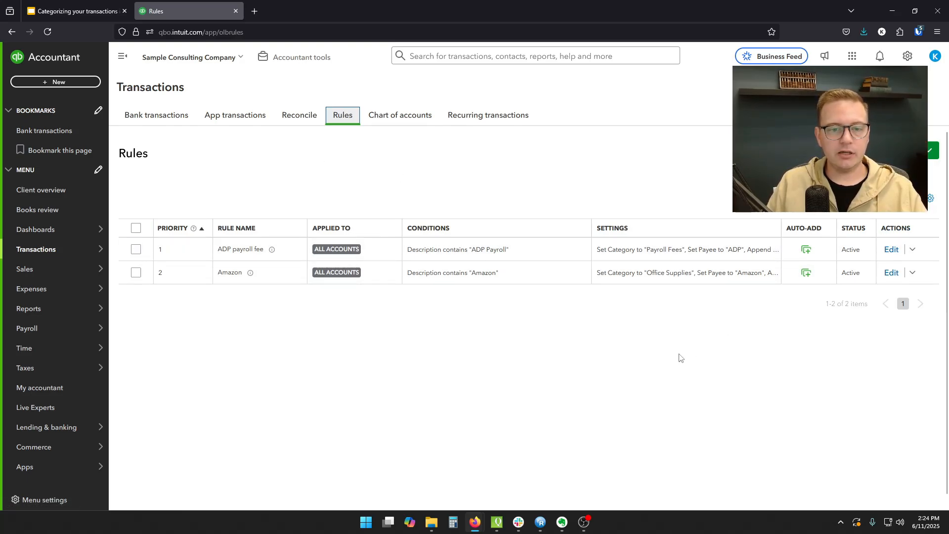
click(182, 119)
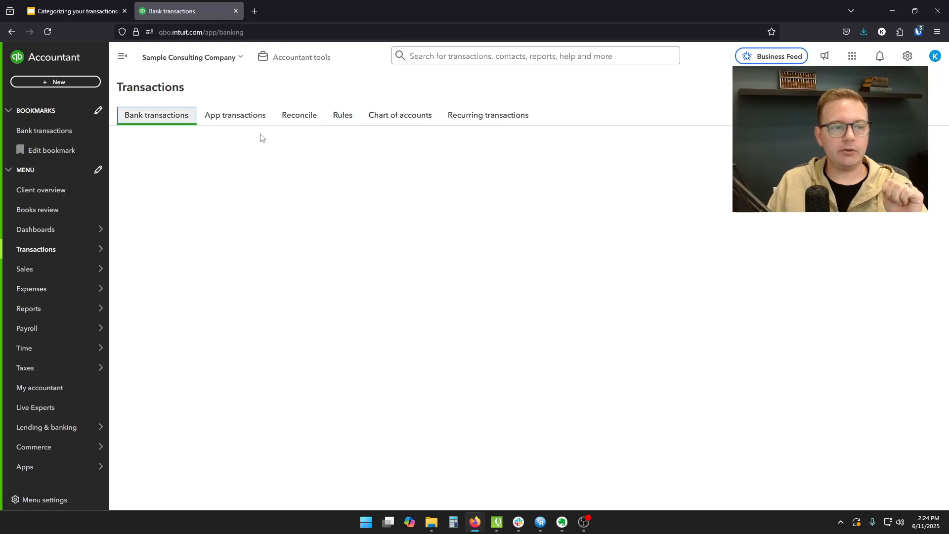
- Start a new bank rule from the 04/03/2025 Adp Wage transaction and name it ADP Wages
scroll(469, 283, down, 5)
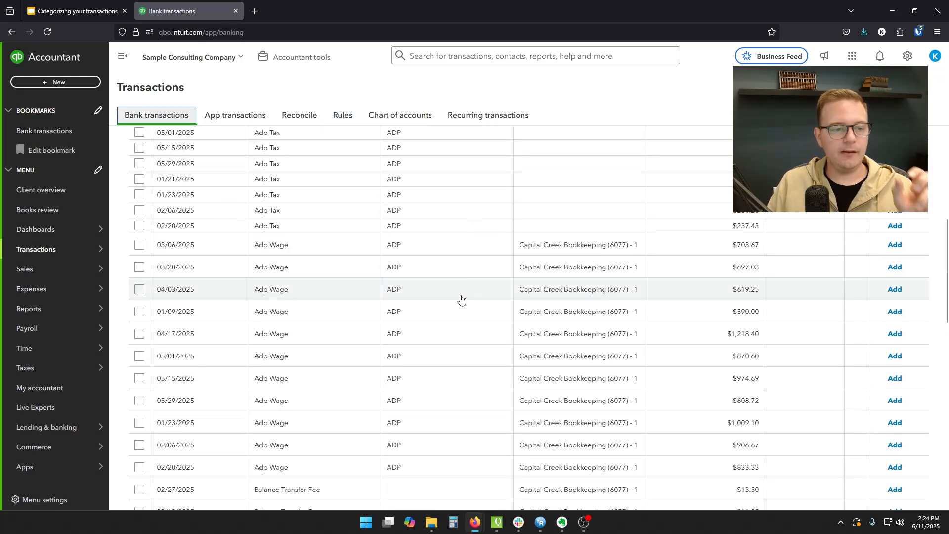
click(464, 292)
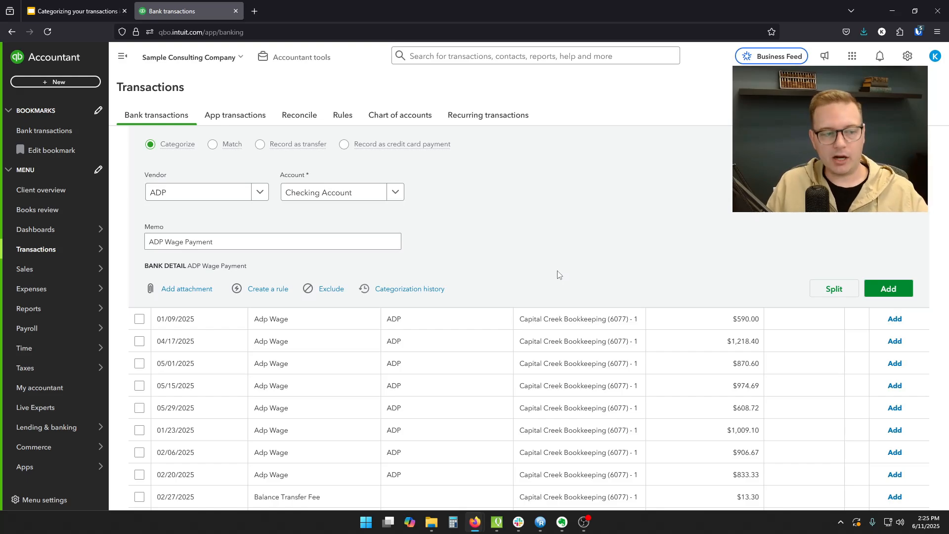
click(265, 291)
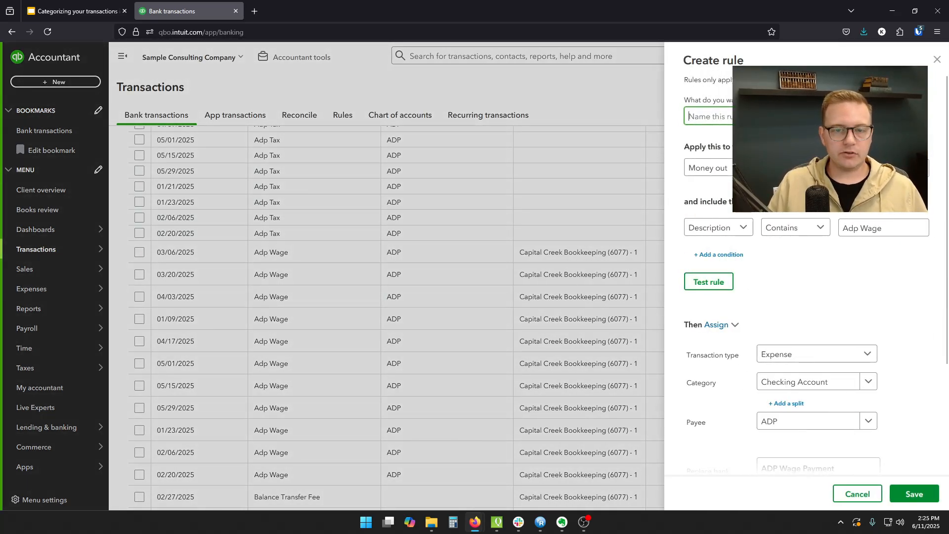
text(W)
key(BackSpace)
text(ADP Wages)
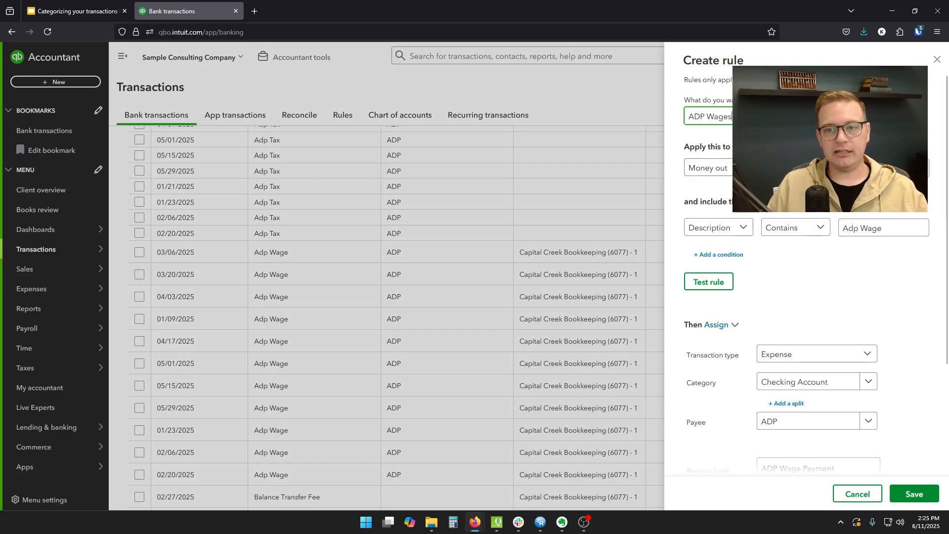
- Examine which transactions and accounts the rule applies to and which fields its condition can use
click(875, 168)
click(813, 191)
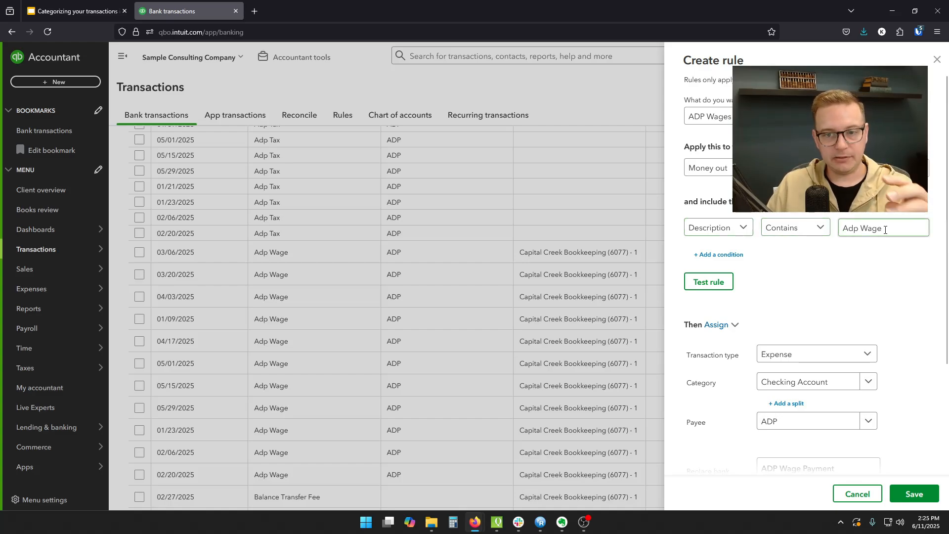
click(839, 213)
click(731, 226)
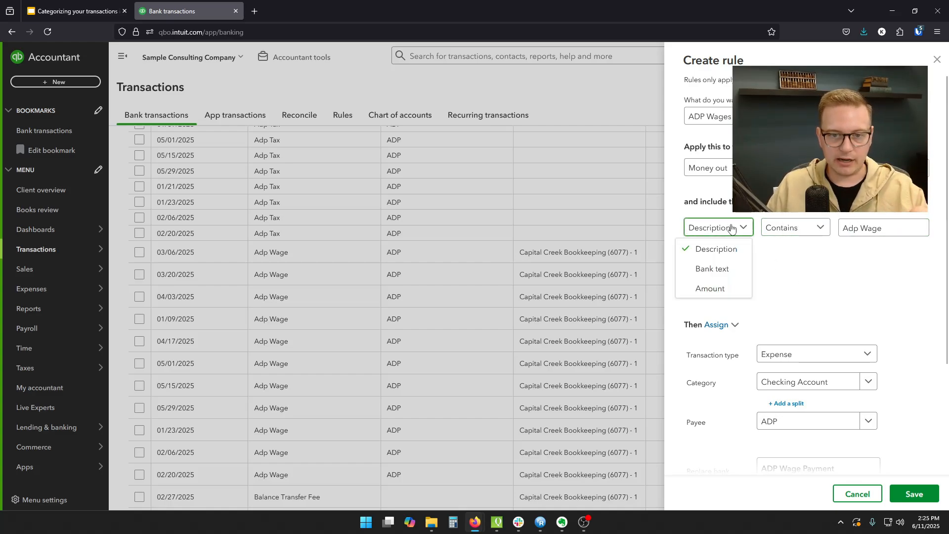
click(814, 294)
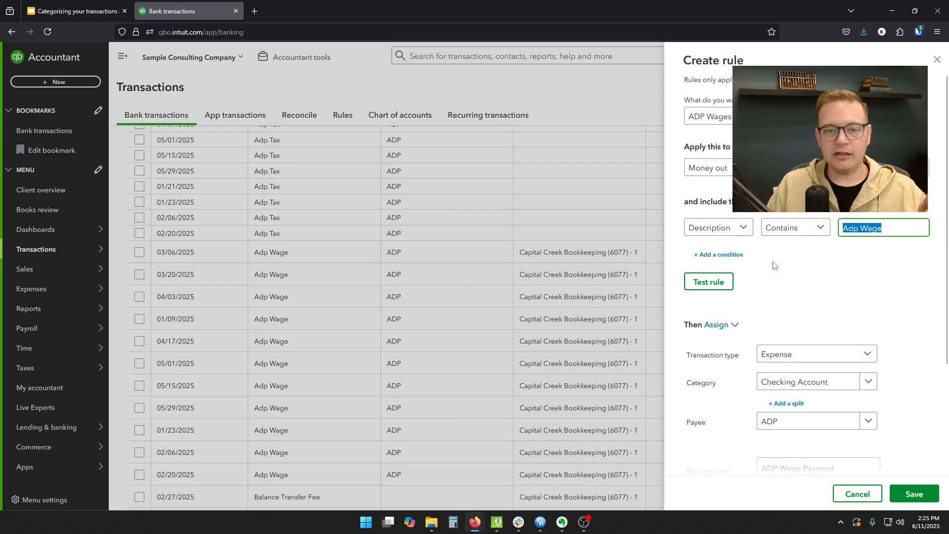
- Set the category of the ADP Wages rule to Payroll Taxes
scroll(775, 270, down, 3)
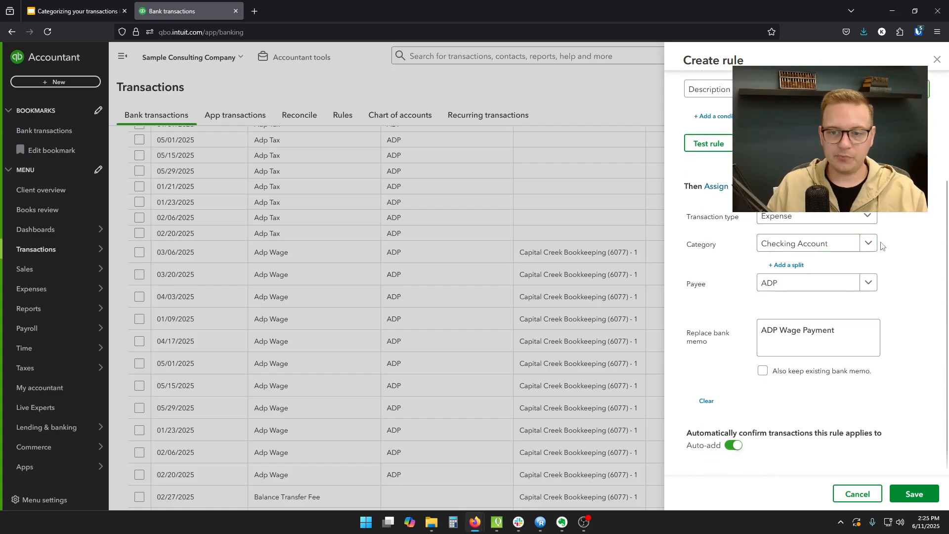
click(866, 245)
click(843, 244)
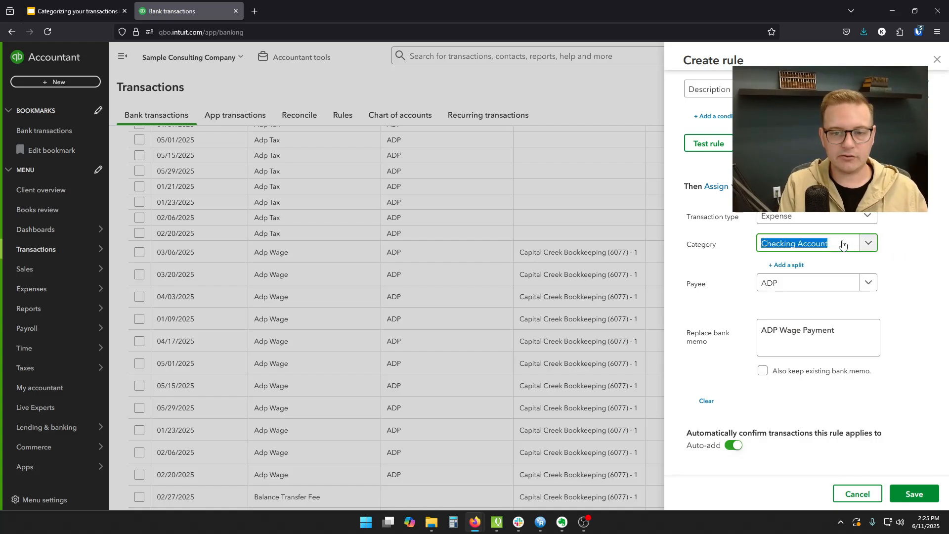
text(payroll)
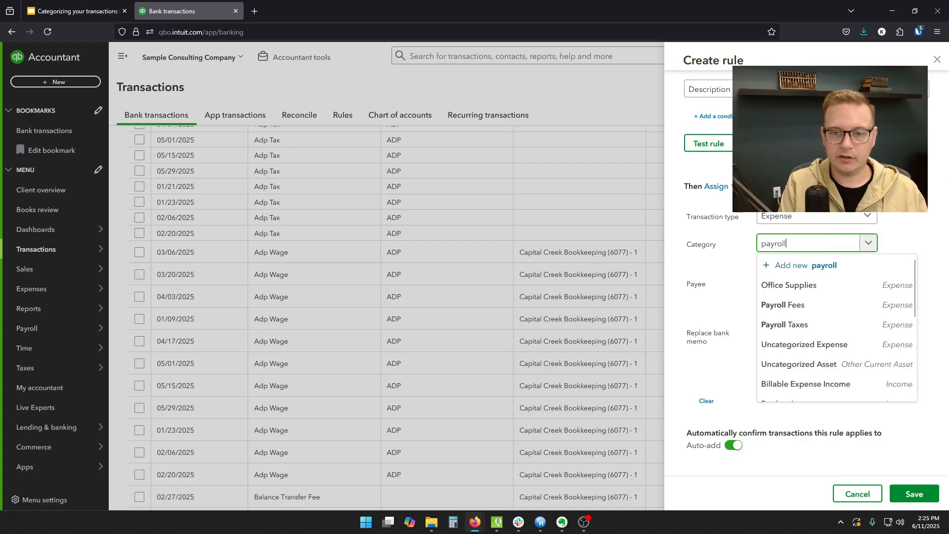
double_click(798, 245)
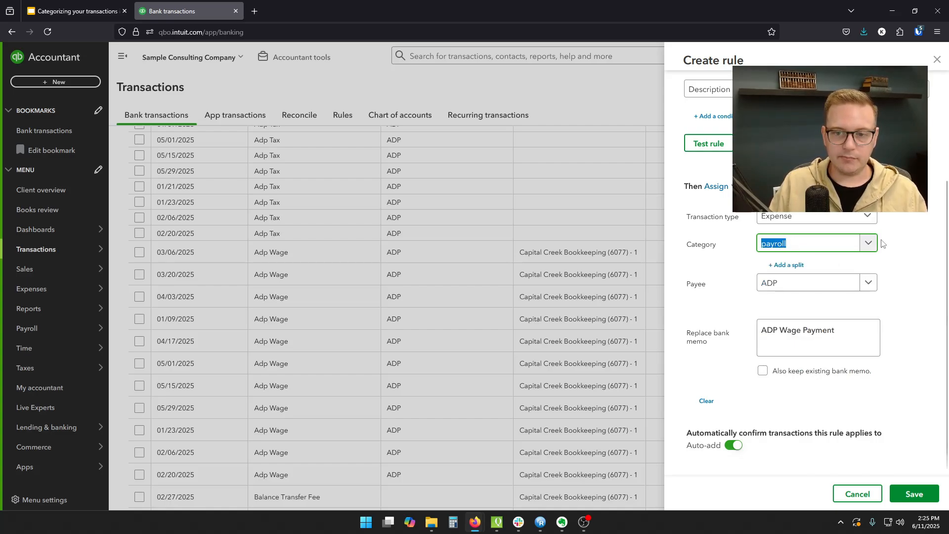
click(840, 324)
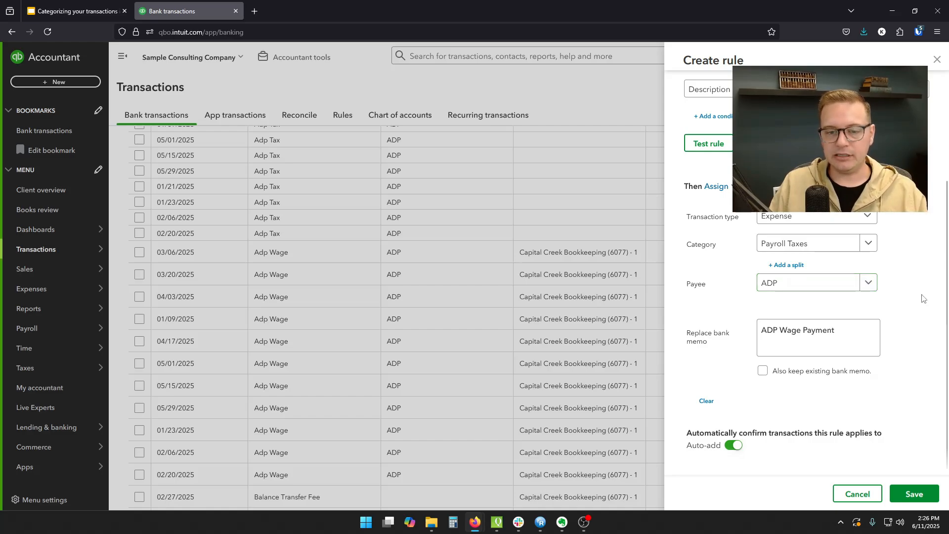
- Try the option to keep the existing bank memo, and remove the memo assignment from the rule
click(764, 373)
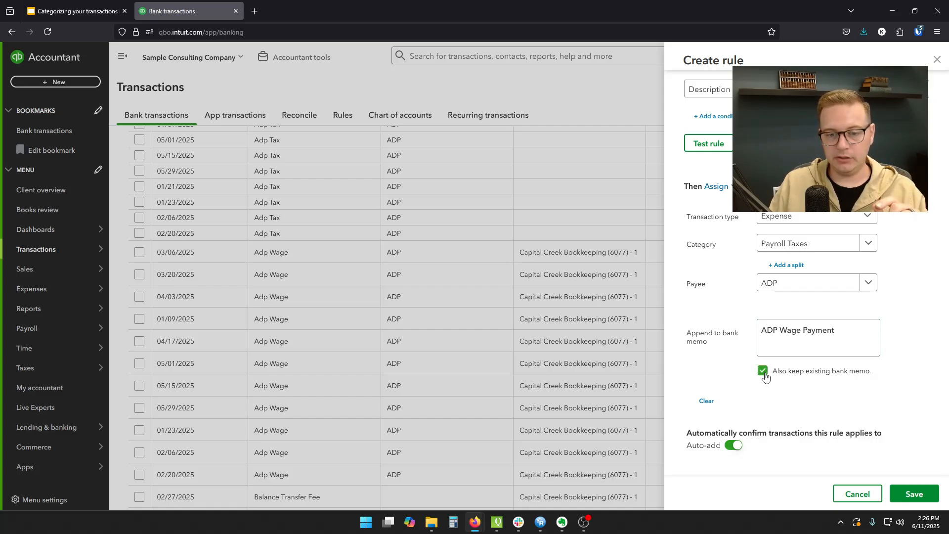
drag(854, 334, 764, 338)
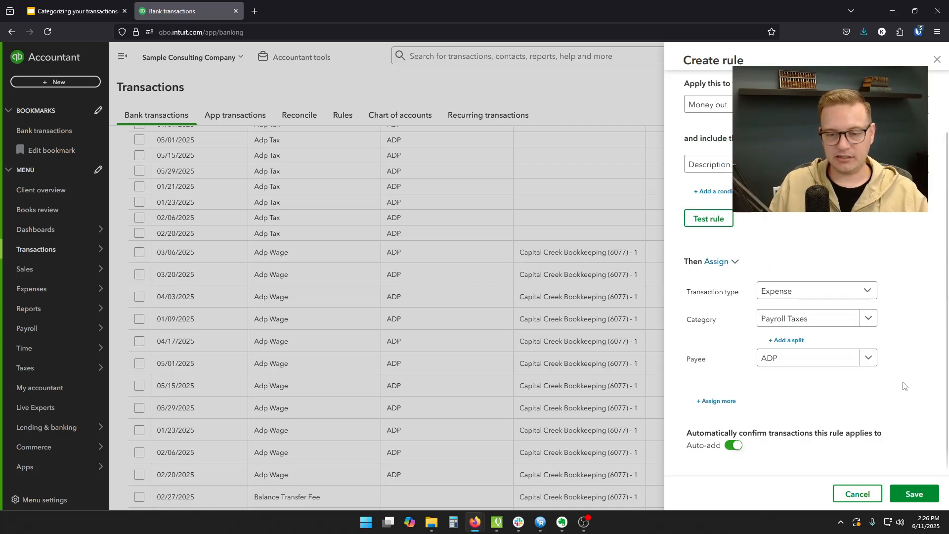
triple_click(764, 450)
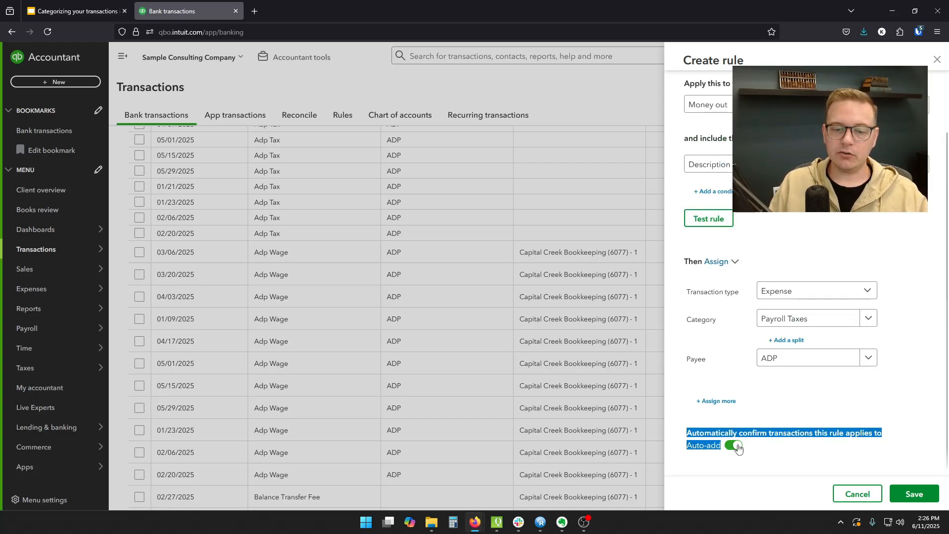
click(780, 455)
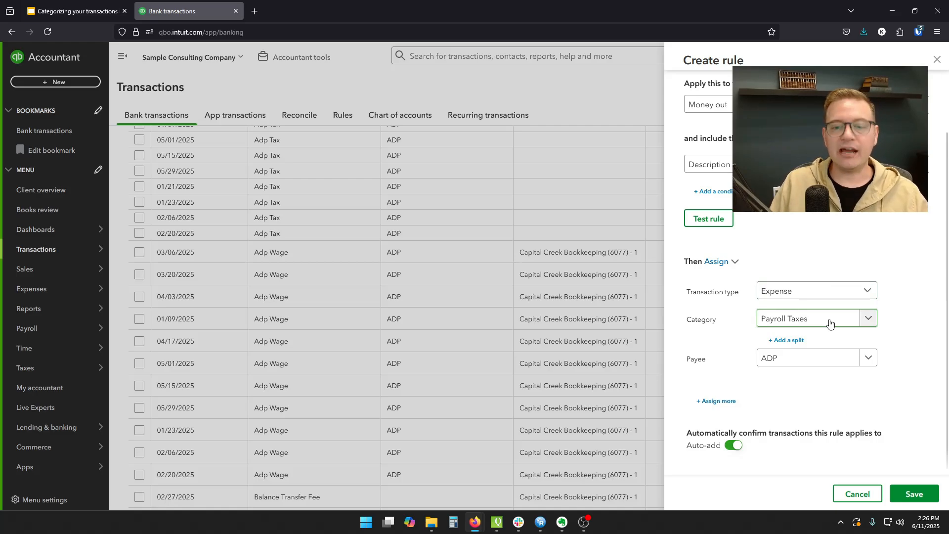
- Change the rule's category to Wages, save the ADP Wages rule and check the Adp Wage transactions it applies to
click(869, 322)
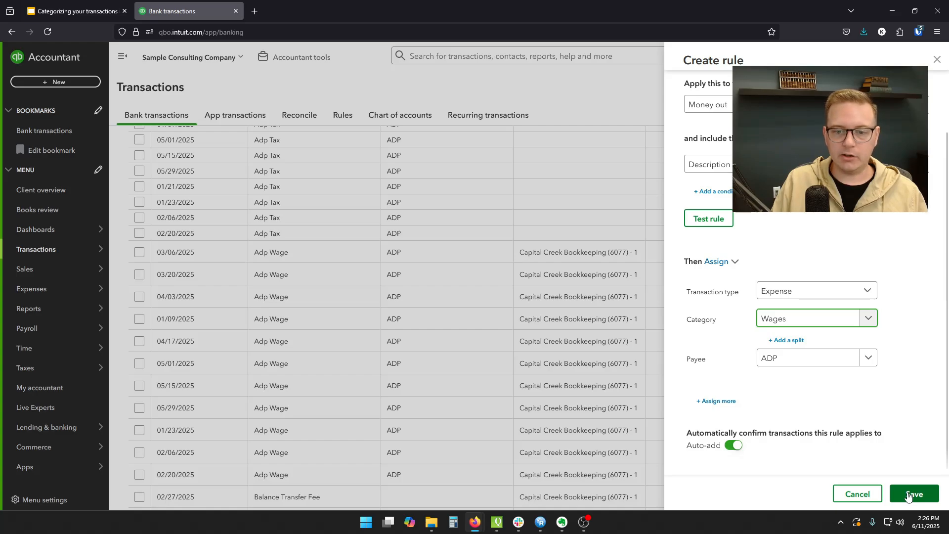
click(910, 494)
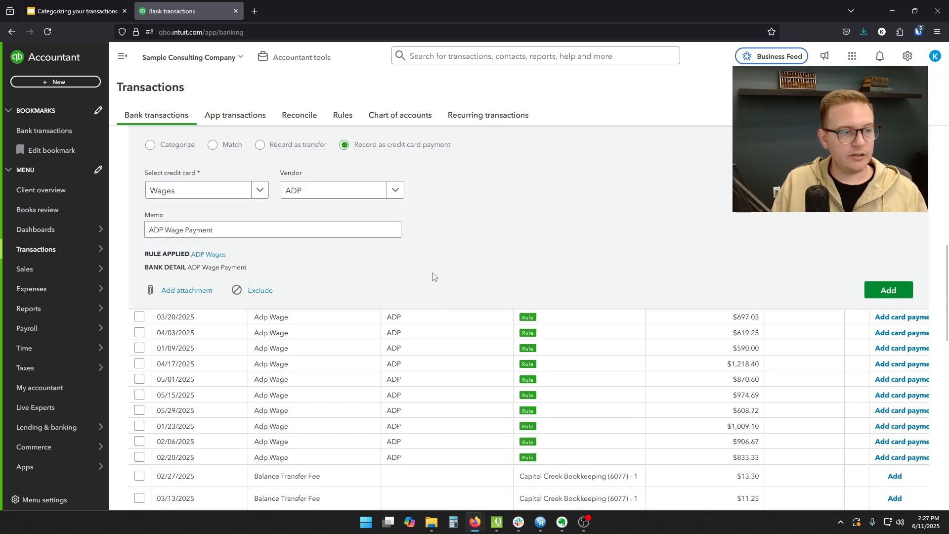
scroll(372, 236, up, 3)
scroll(429, 257, down, 2)
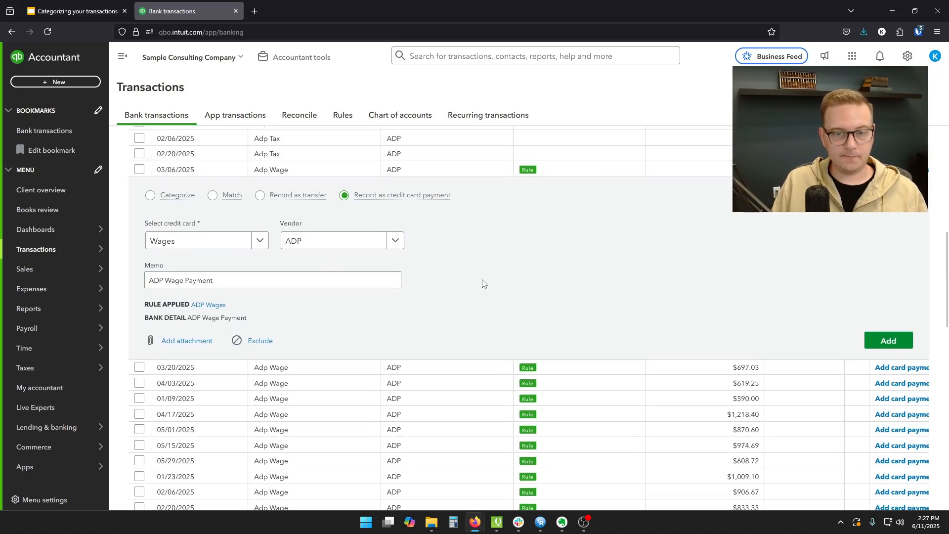
- Open the ADP Wages rule from the 03/06/2025 Adp Wage transaction, check its transaction type and category, and close it without changes
scroll(366, 327, down, 2)
scroll(417, 334, up, 1)
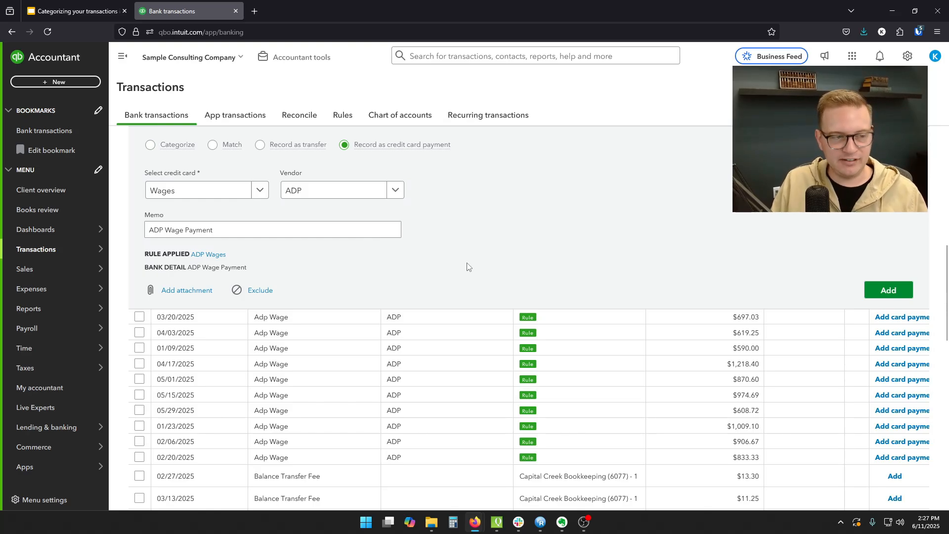
click(216, 255)
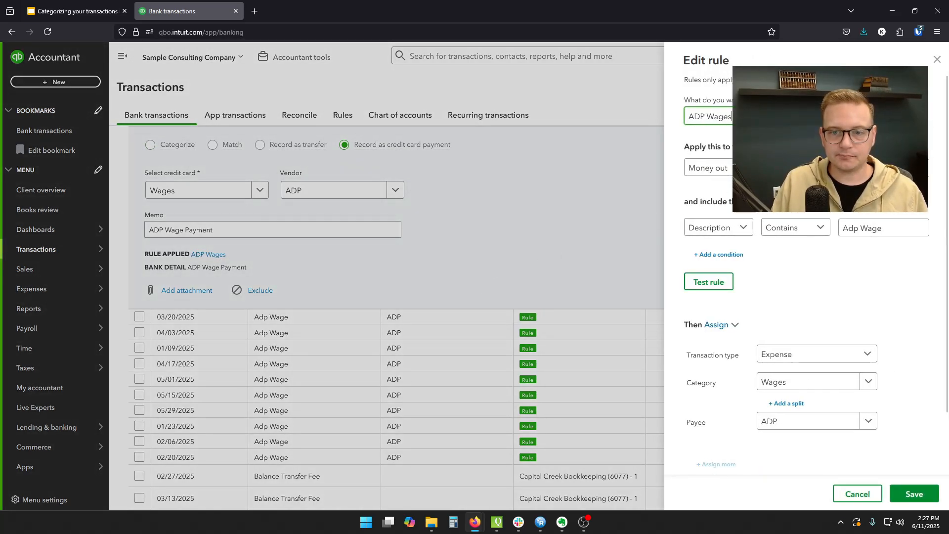
scroll(810, 303, down, 2)
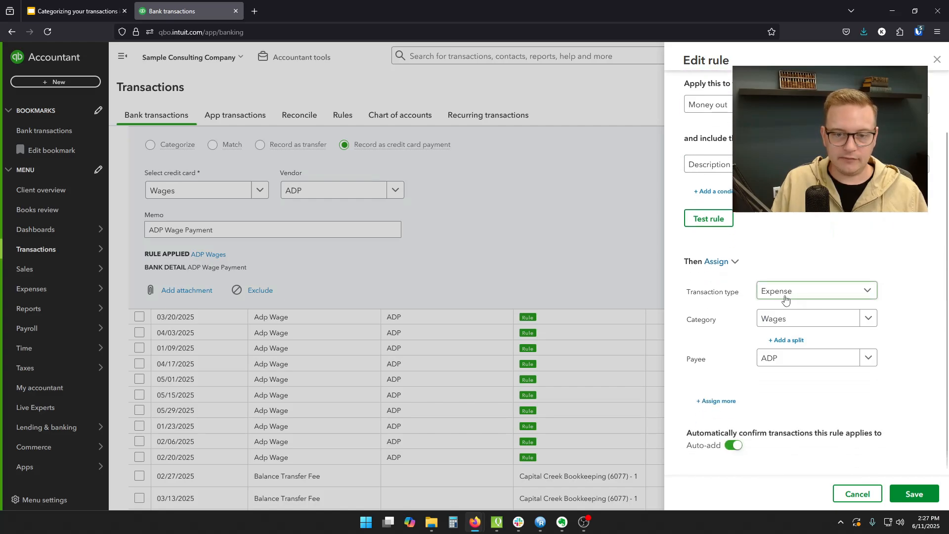
click(860, 495)
- Switch the 03/06/2025 and 03/20/2025 Adp Wage transactions from credit card payment to Categorize and add each one, using the Wages account for the first
click(150, 145)
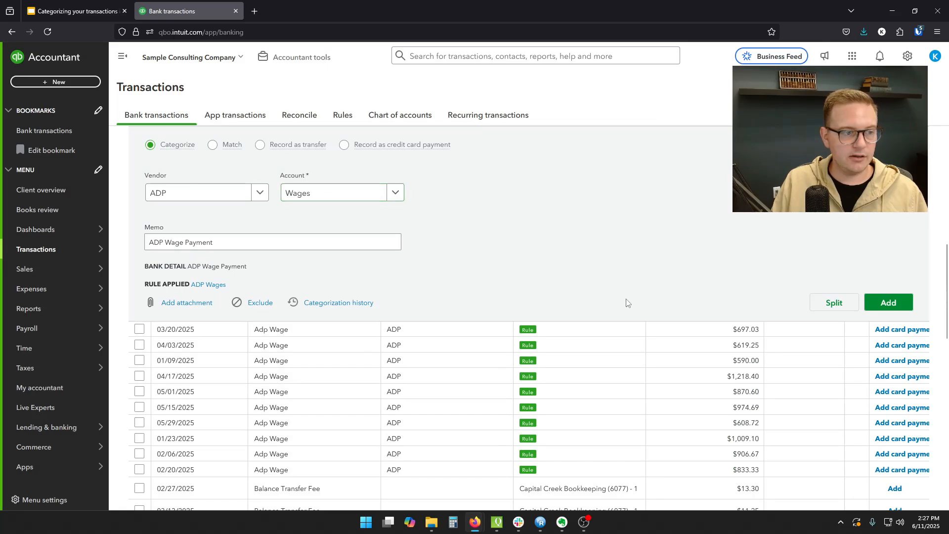
click(888, 302)
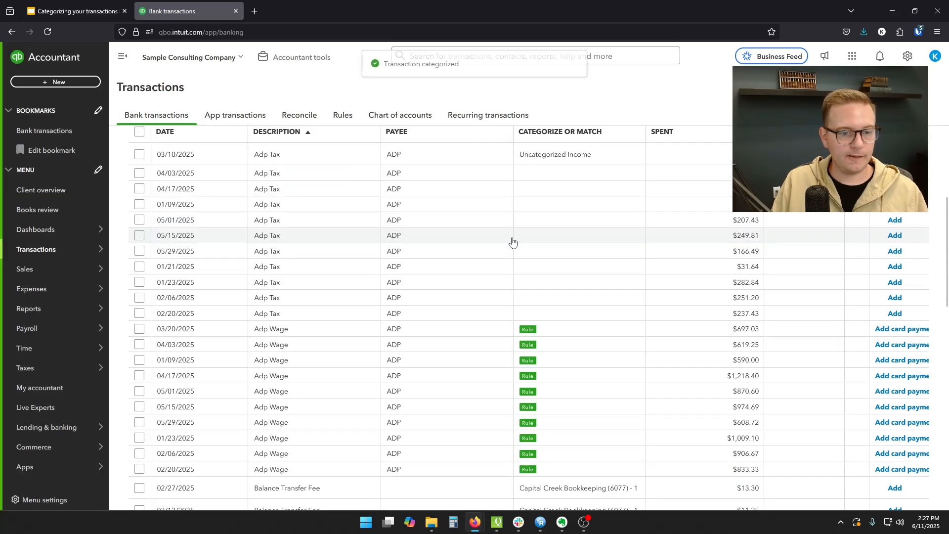
click(465, 333)
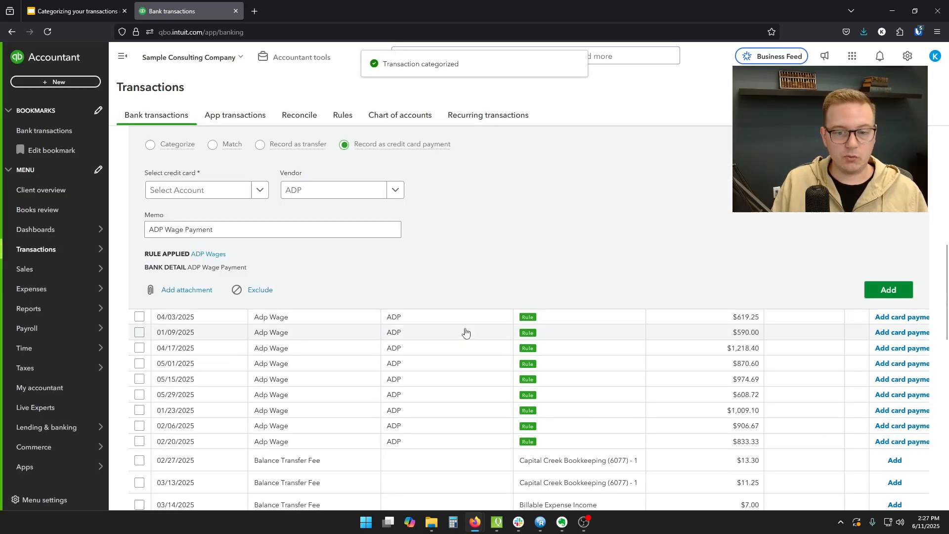
click(149, 145)
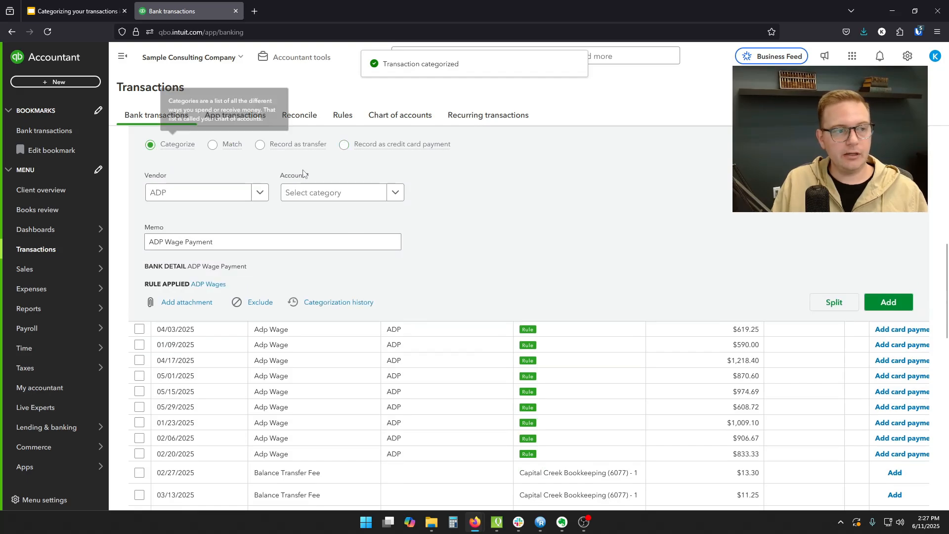
click(888, 303)
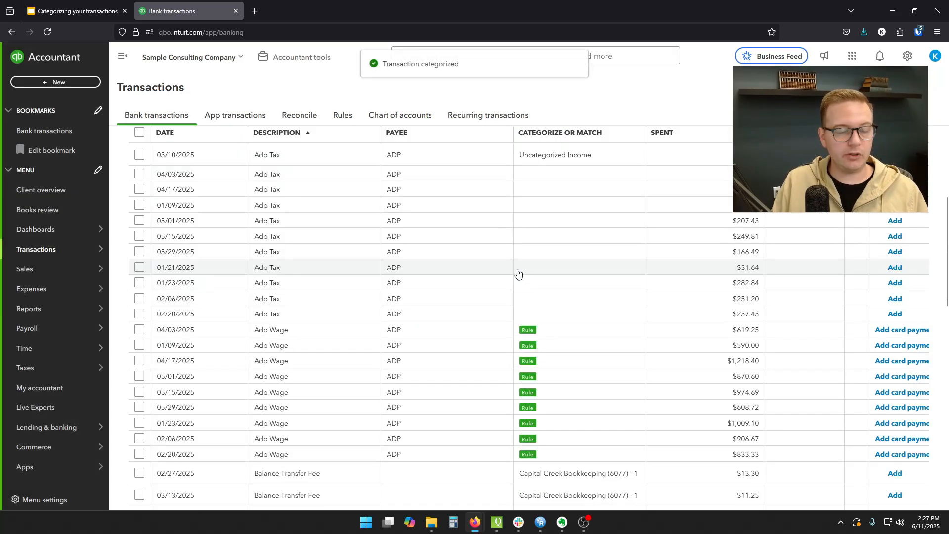
- Check the presentation's Matching & Rules slide, return to QuickBooks and review the bank rules and the extra actions for the ADP payroll fee rule
scroll(509, 270, down, 3)
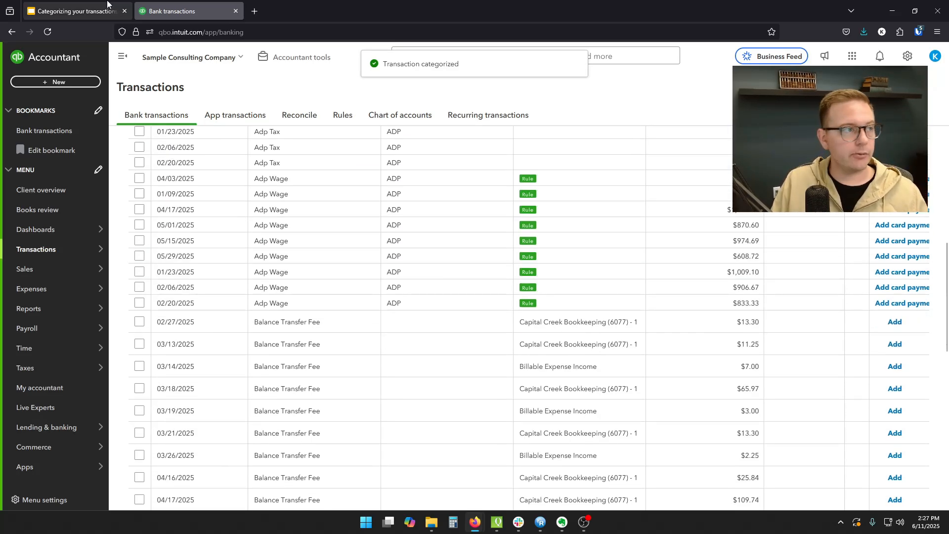
click(84, 4)
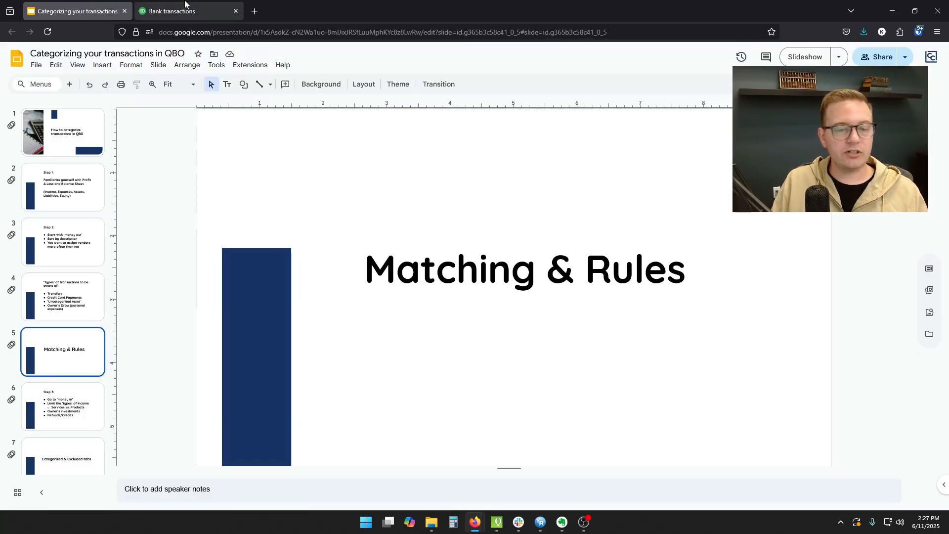
click(196, 11)
click(340, 114)
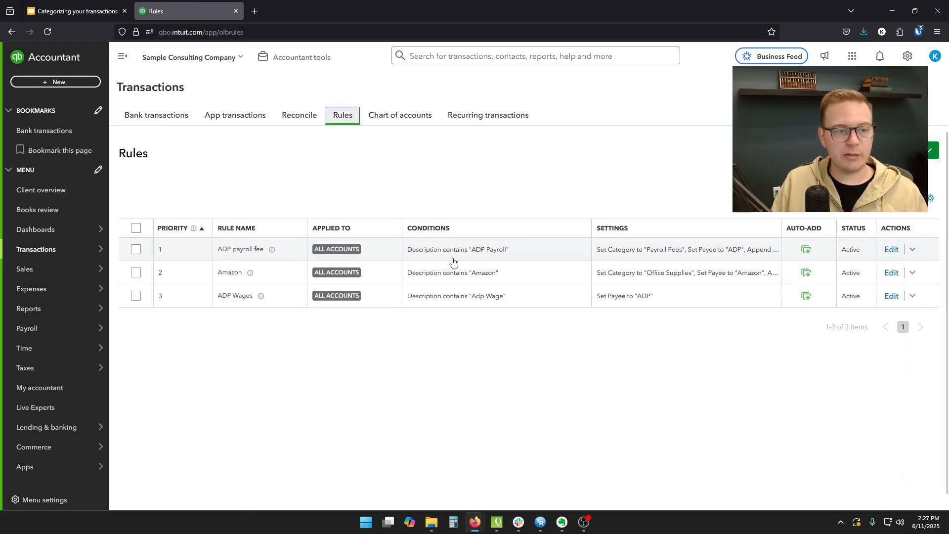
click(912, 249)
- Switch to the Google Slides presentation and show the Step 3 slide about money in
click(77, 11)
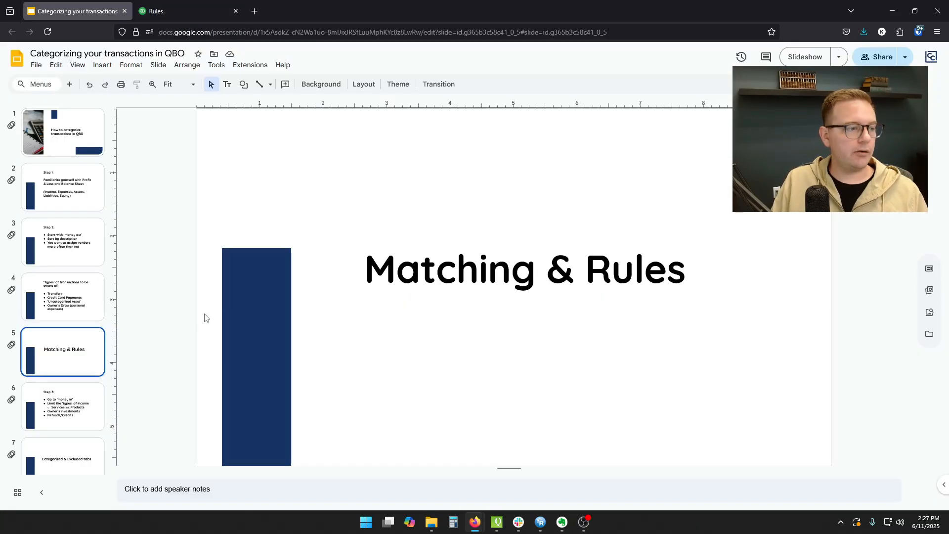
scroll(74, 329, down, 1)
click(74, 329)
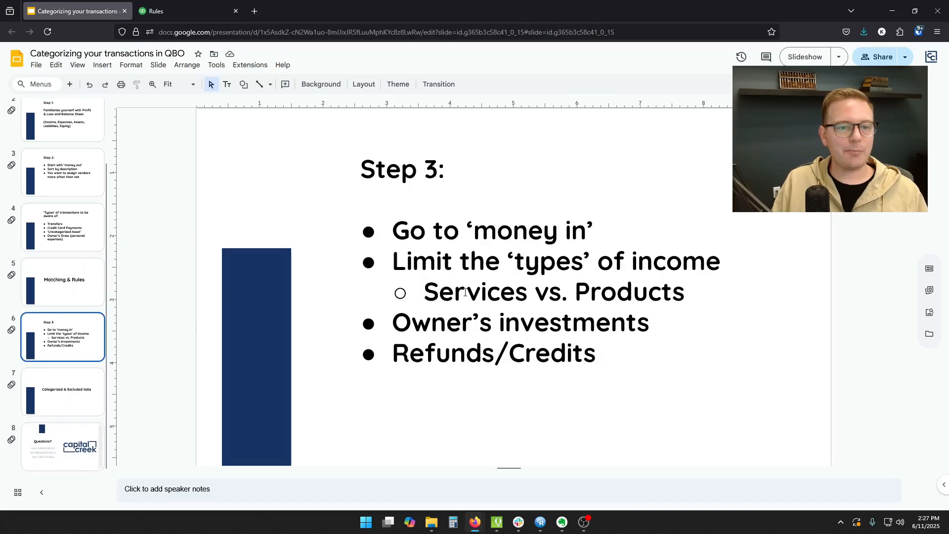
- Switch back to QuickBooks and filter the bank transactions for review to Money in
click(173, 10)
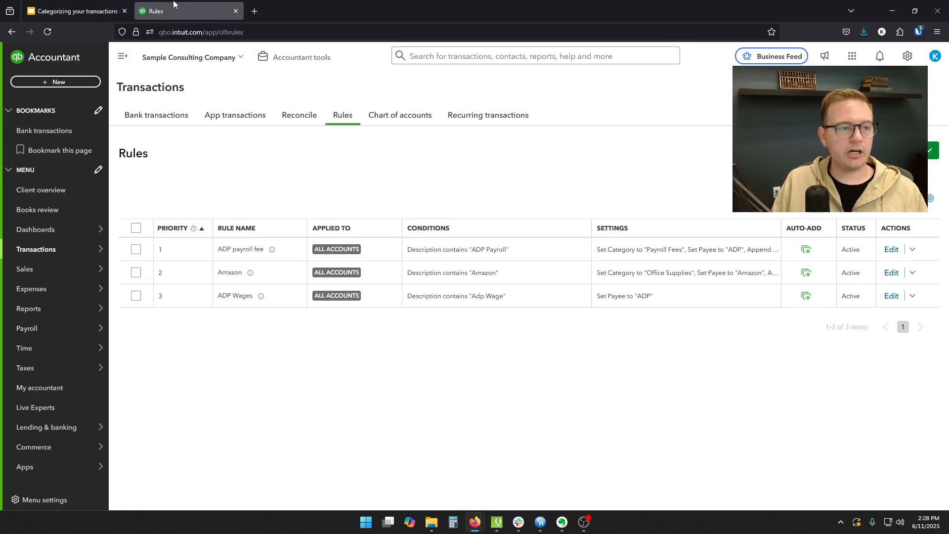
click(156, 115)
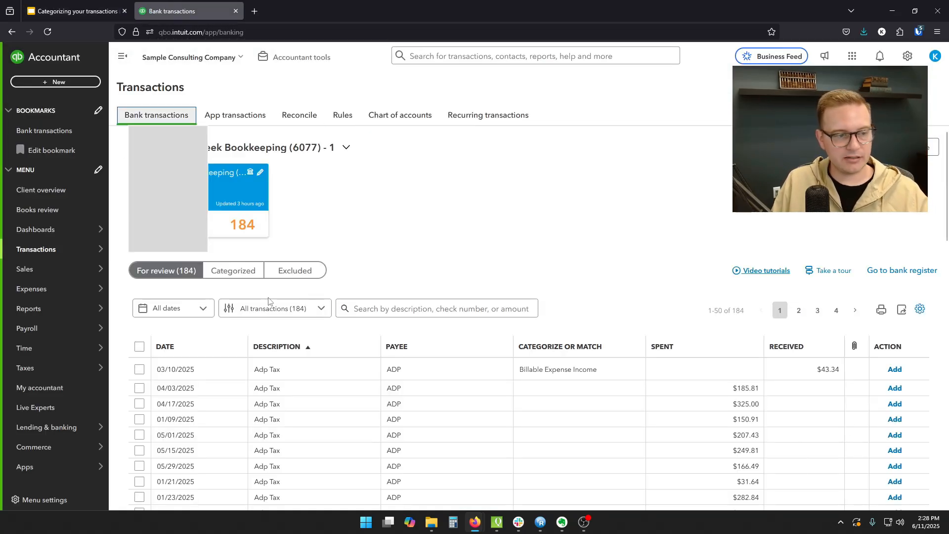
click(276, 309)
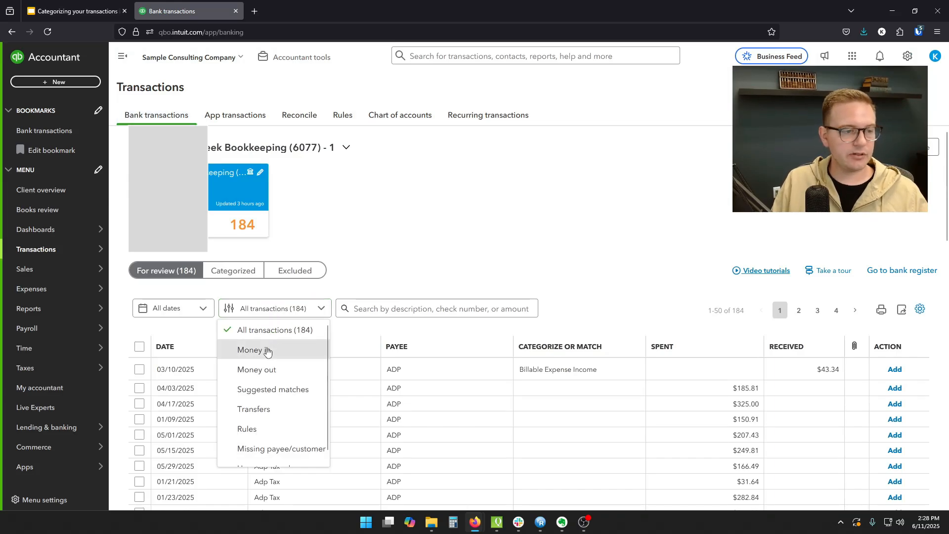
click(245, 349)
scroll(527, 278, down, 3)
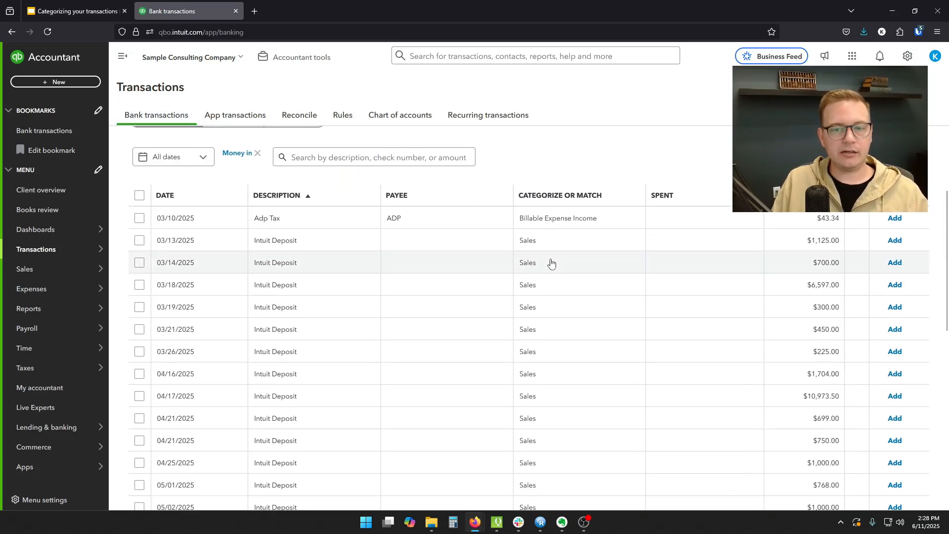
- Switch to the presentation and highlight the bullet "Limit the 'types' of income" on the Step 3 slide
click(74, 11)
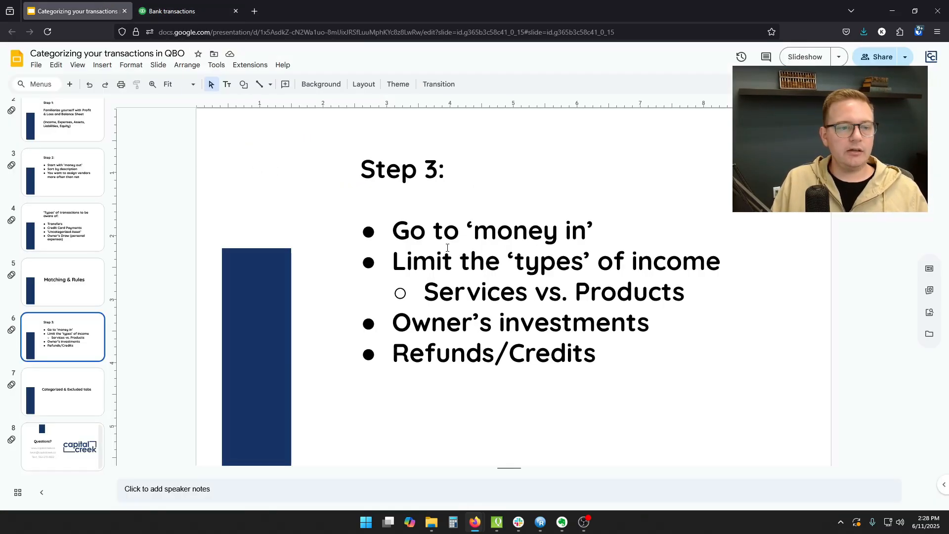
drag(394, 261, 720, 265)
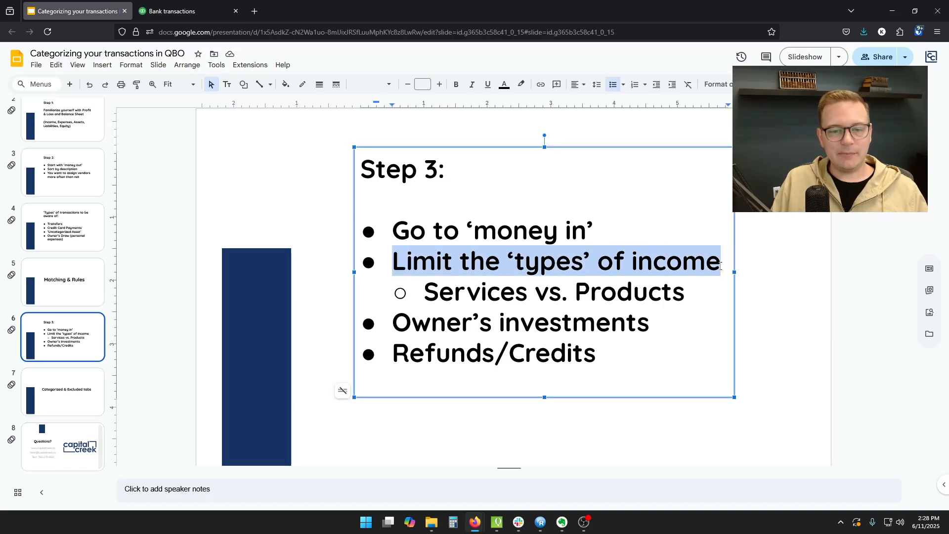